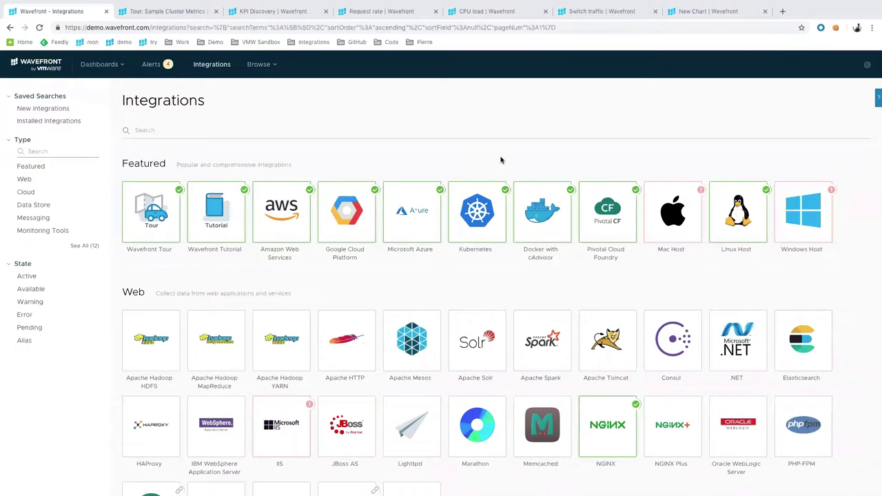
Open the Amazon Web Services integration and review the configured connections in its setup section
click(282, 217)
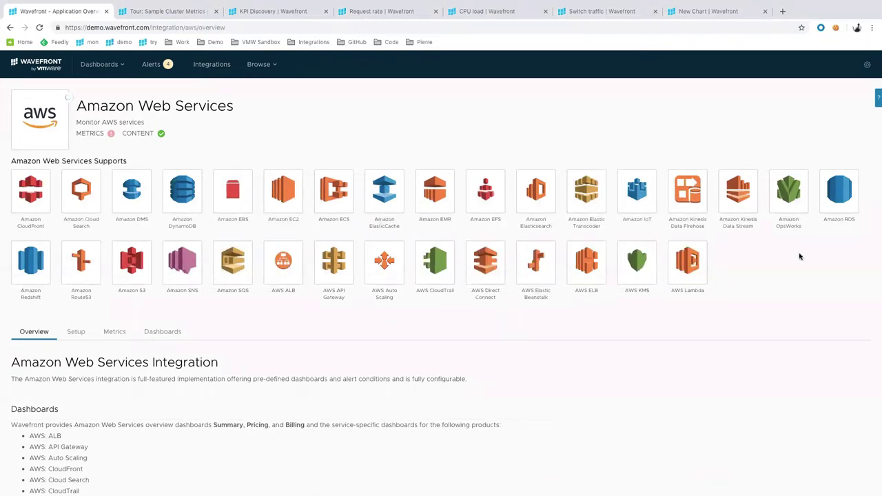
click(76, 333)
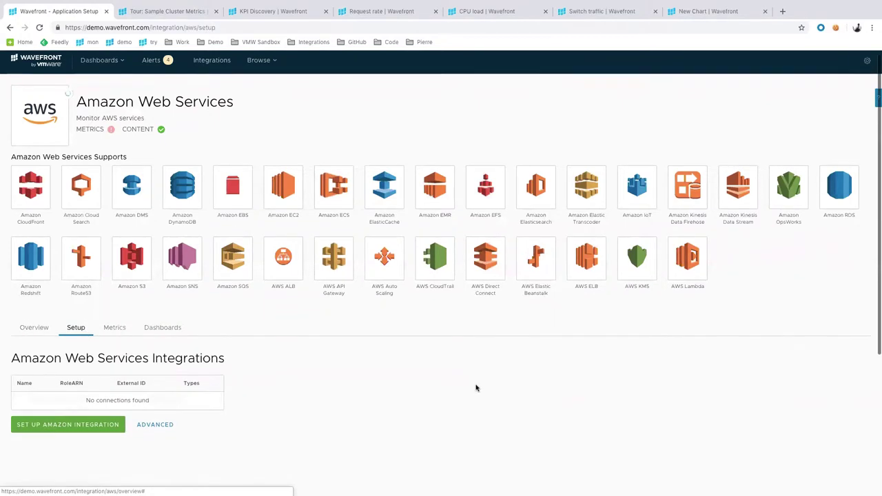
scroll(475, 388, down, 1)
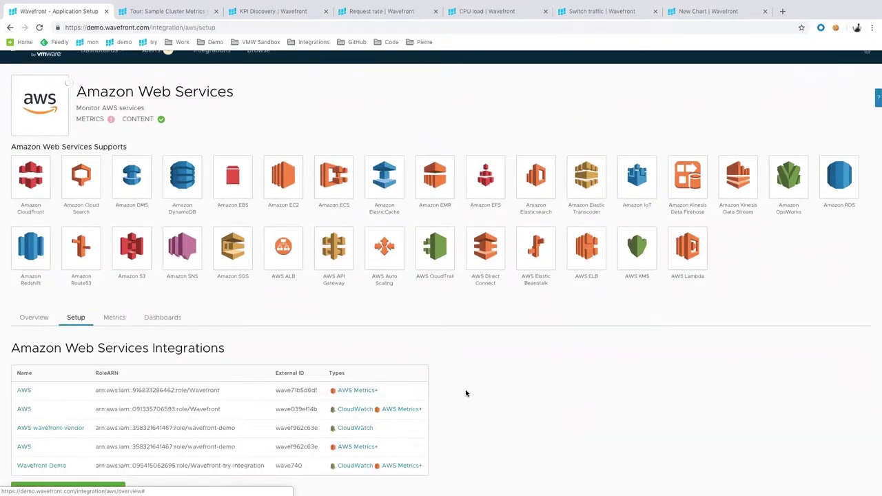
scroll(466, 393, down, 2)
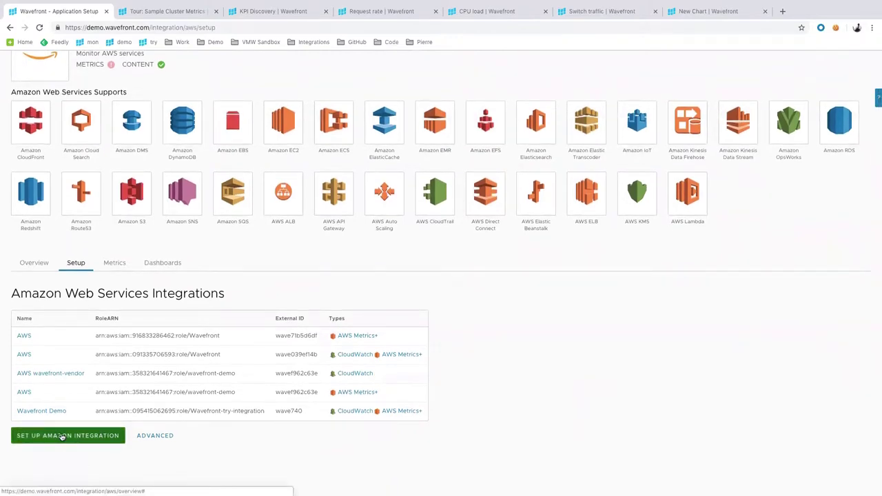
Open the form for a new Amazon integration, examine the instructions for granting read-only access, and leave without setting it up
click(61, 436)
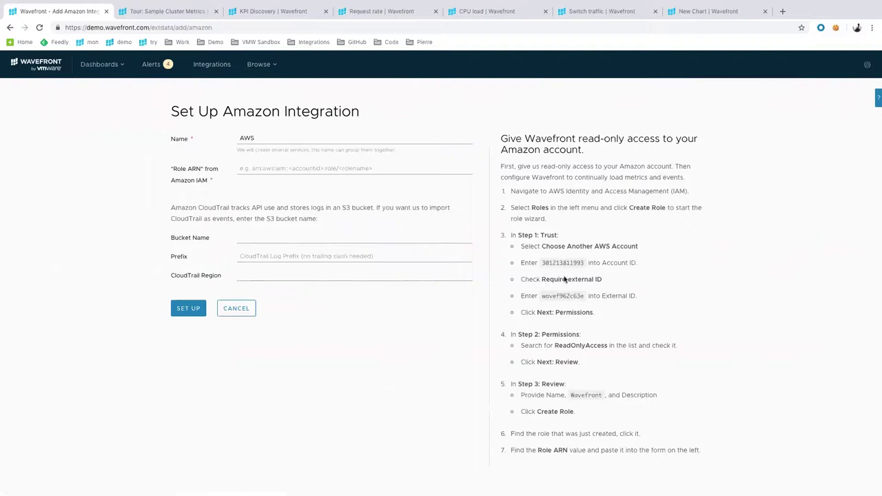
double_click(565, 297)
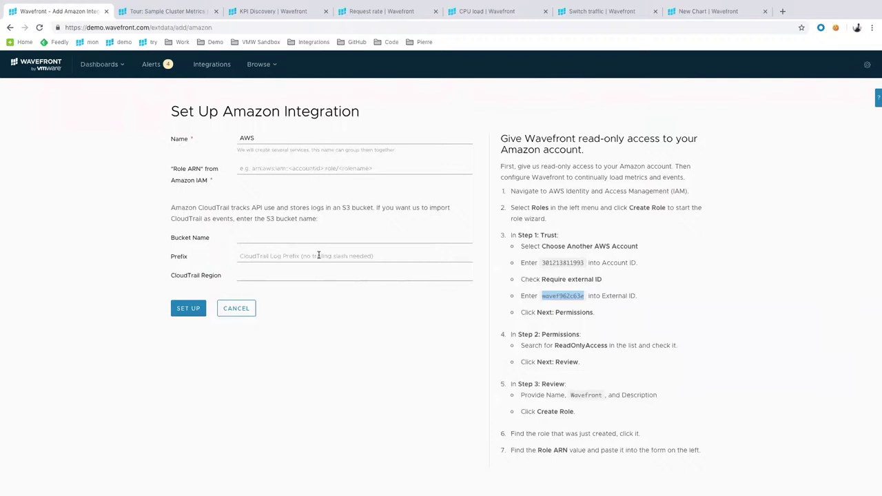
scroll(317, 242, down, 1)
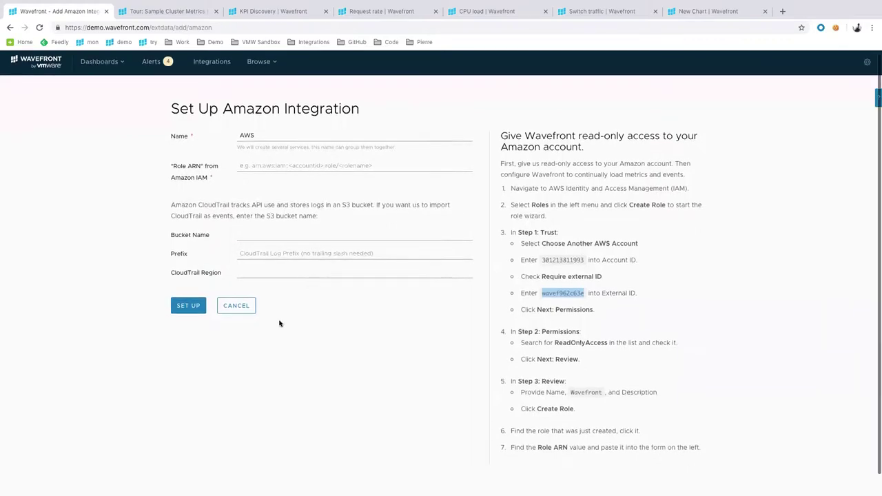
scroll(246, 311, down, 1)
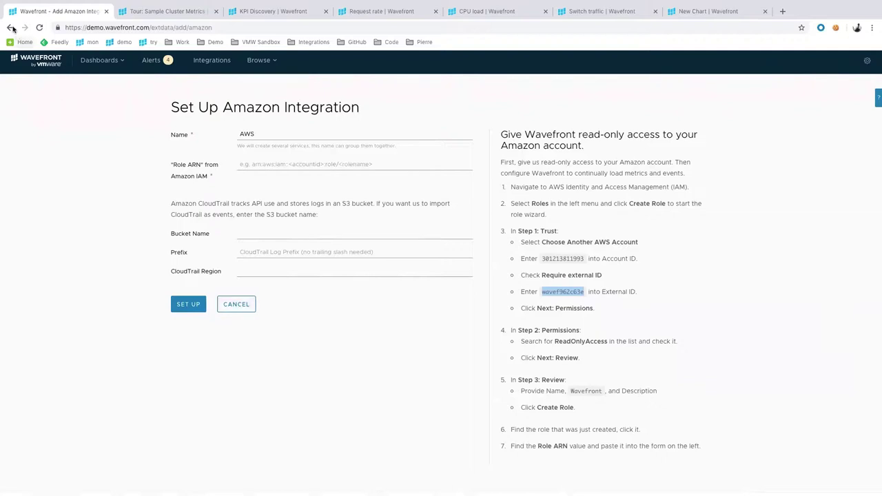
click(241, 303)
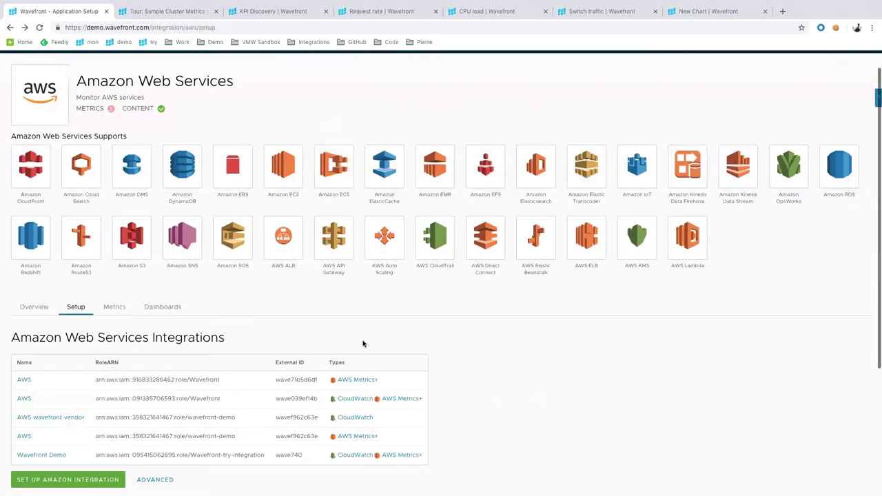
Open the AWS: EC2 dashboard from the integration's dashboard list and examine its Overview and EBS Storage charts
click(164, 306)
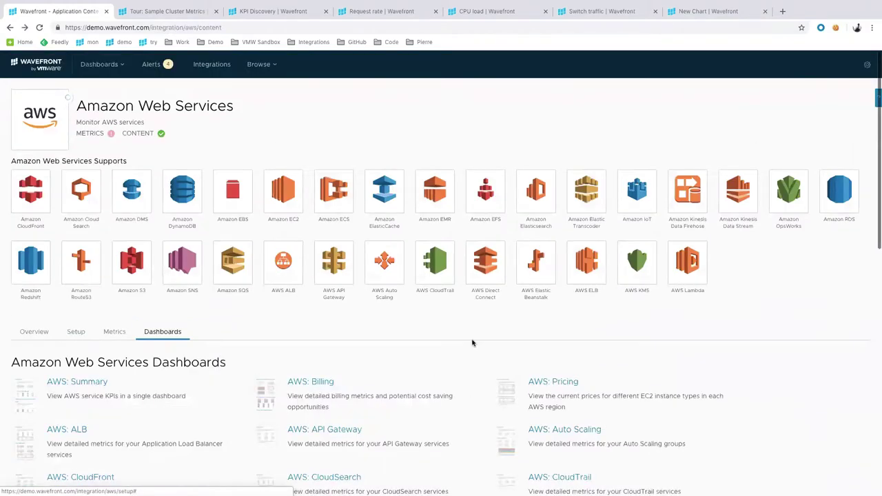
scroll(406, 355, down, 2)
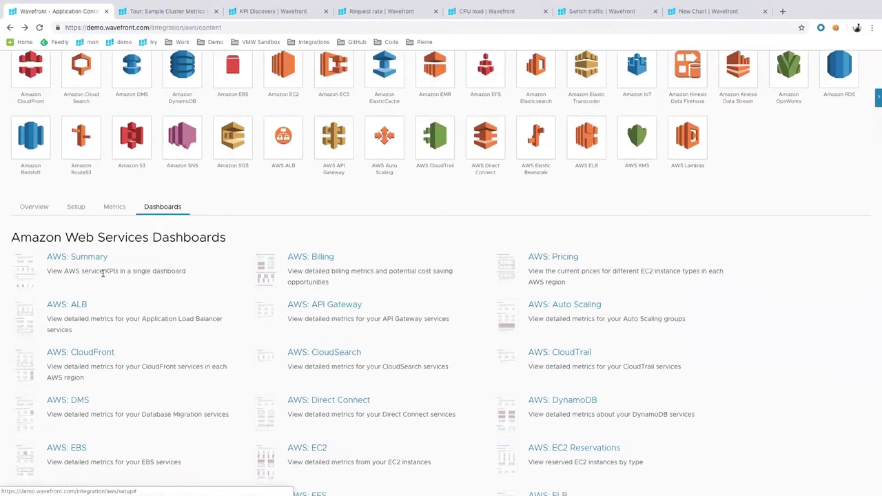
click(307, 450)
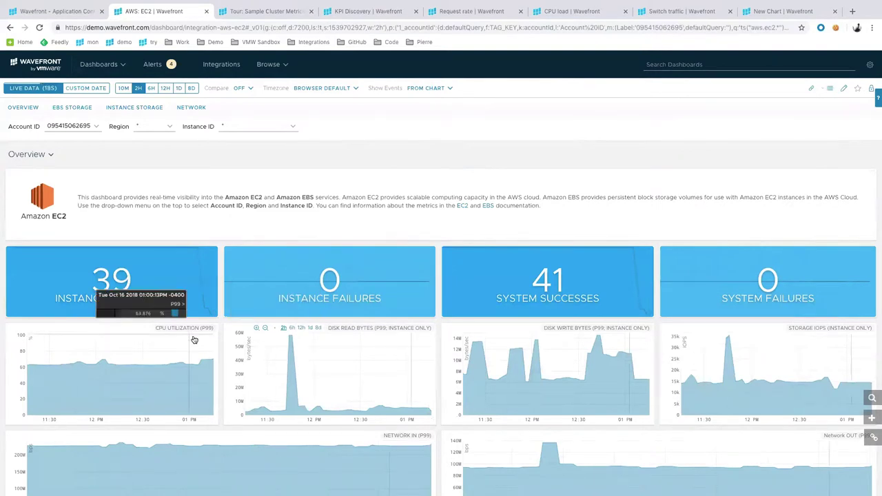
scroll(436, 369, down, 5)
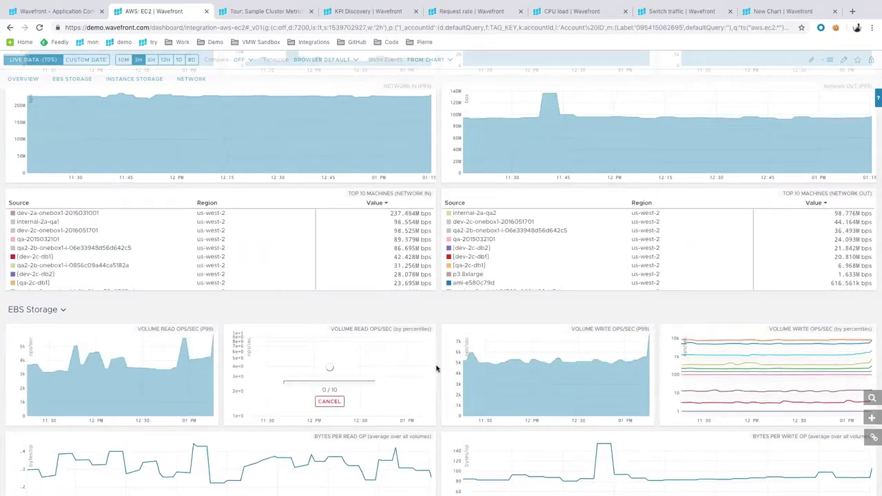
scroll(436, 369, down, 2)
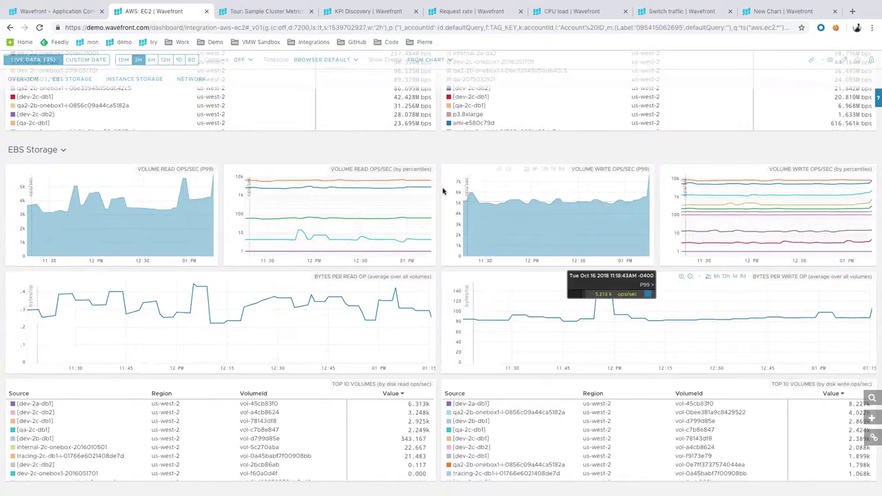
Switch to the Tour: Sample Cluster Metrics dashboard and look through its Overall, App Servers and Database charts
click(267, 12)
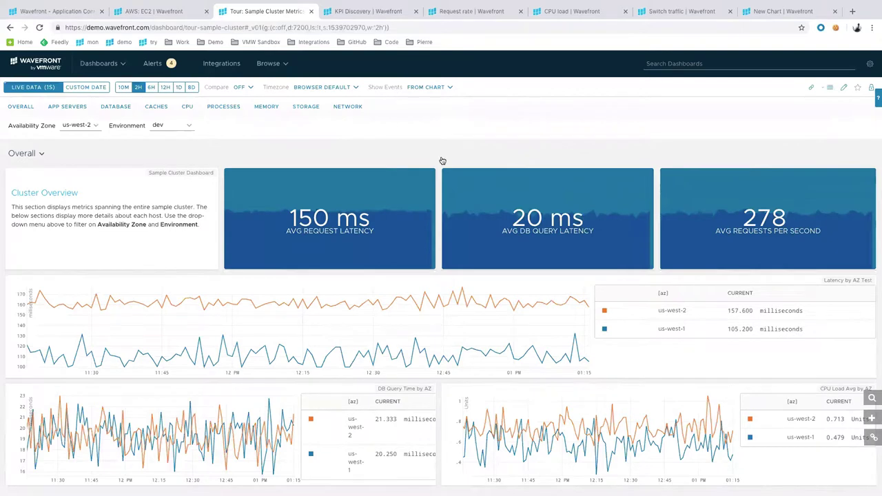
scroll(443, 161, down, 10)
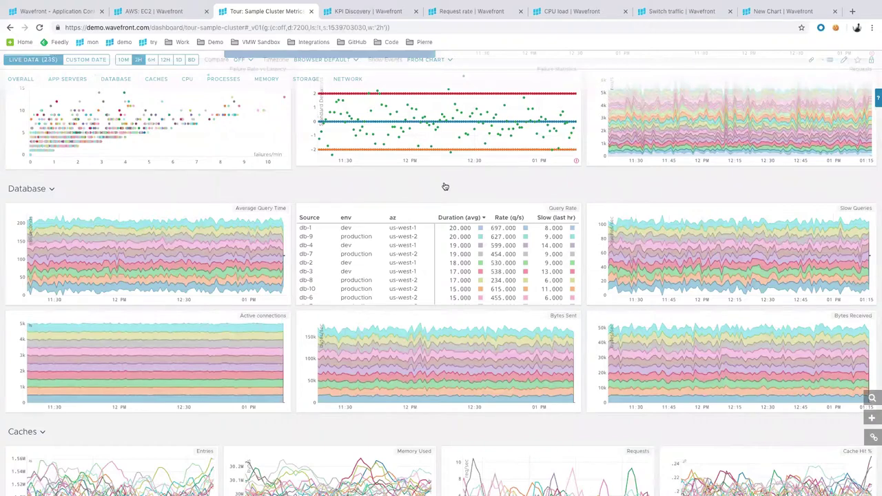
scroll(445, 186, up, 4)
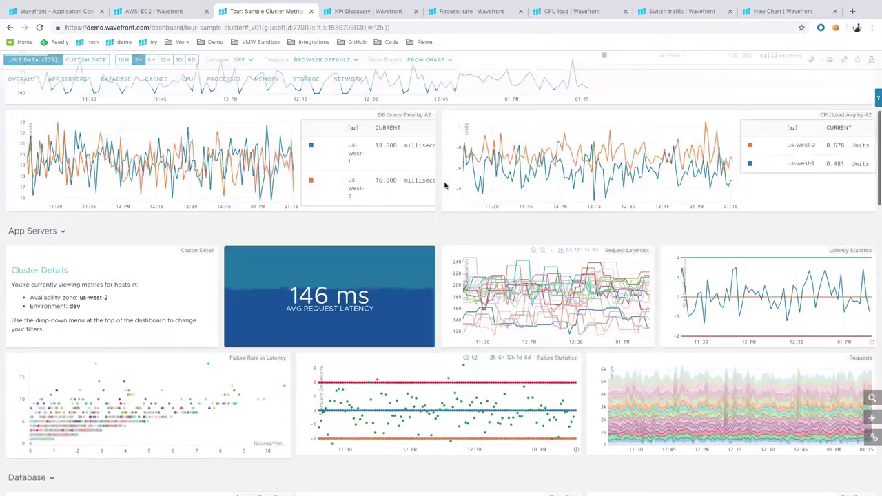
scroll(445, 186, up, 2)
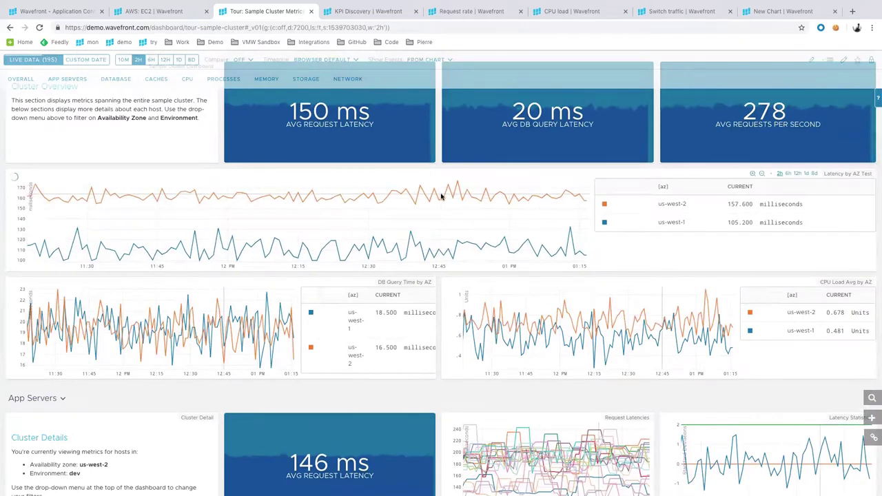
scroll(441, 196, up, 1)
scroll(442, 196, up, 2)
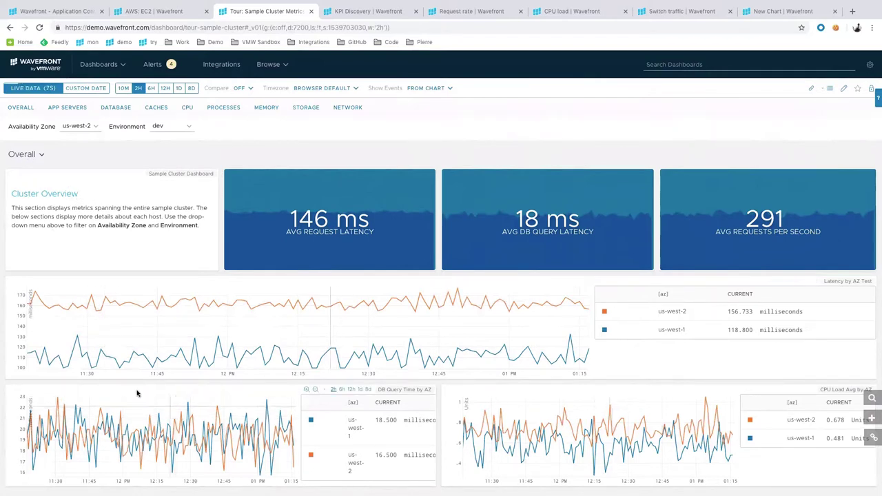
Collapse the Overall section of the sample cluster dashboard and set the Environment filter to production
click(23, 154)
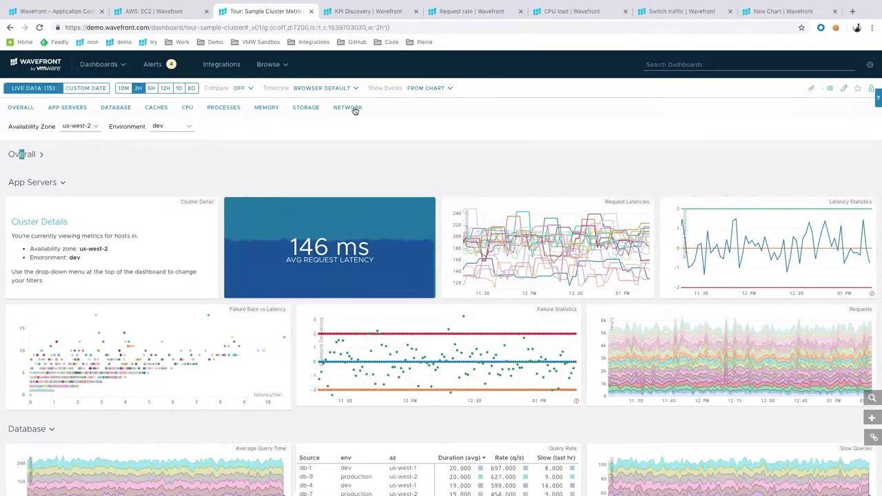
click(172, 127)
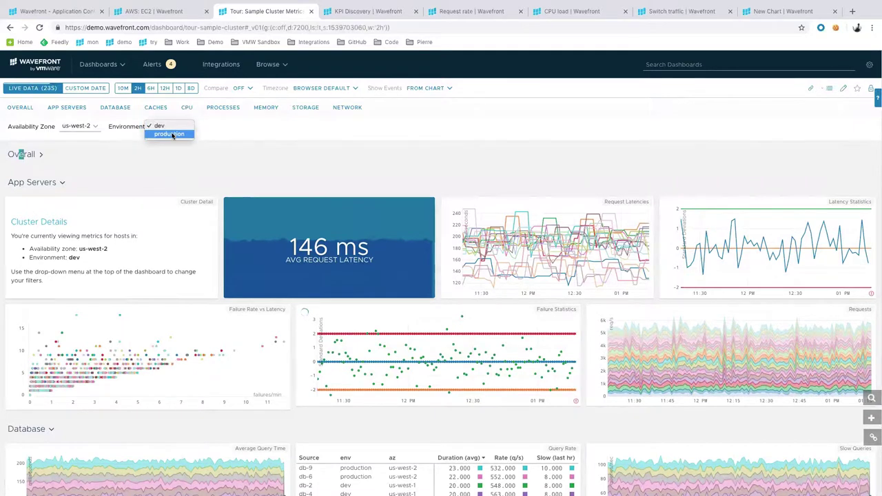
click(172, 135)
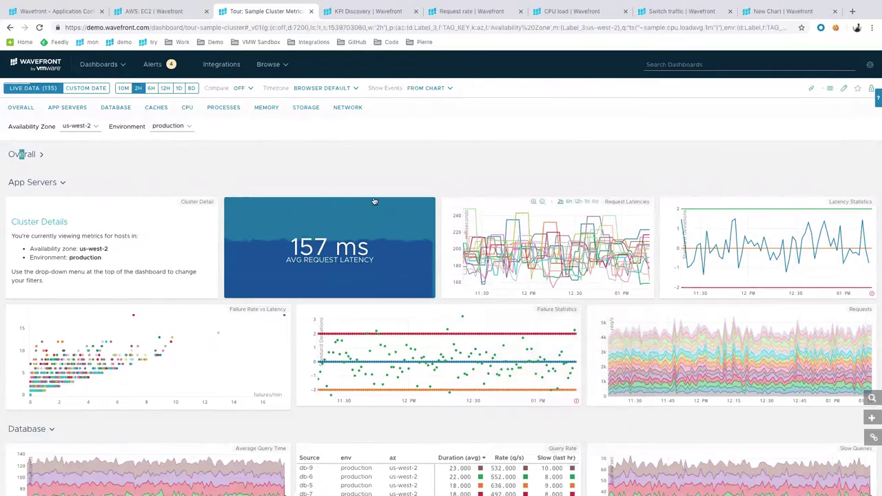
Go to the Caches section and narrow the whole dashboard's time window to about 11:40 AM–12:26 PM from the Memory Used chart
click(157, 108)
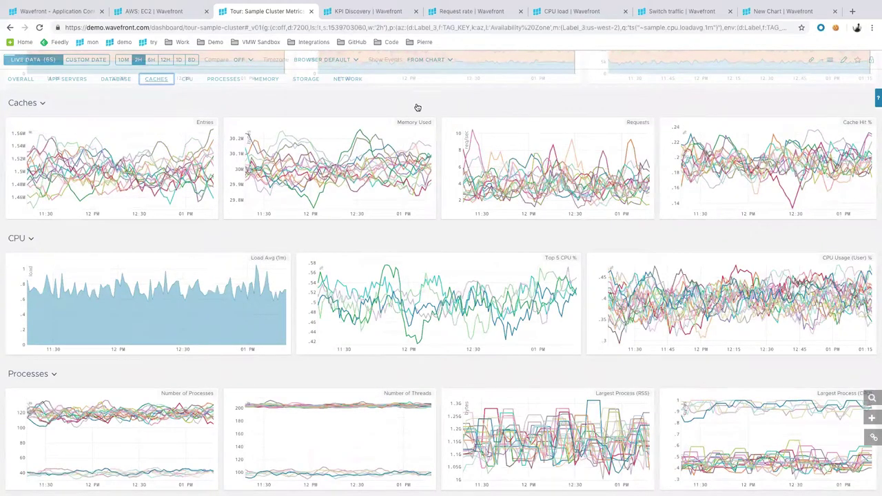
mouse_move(317, 200)
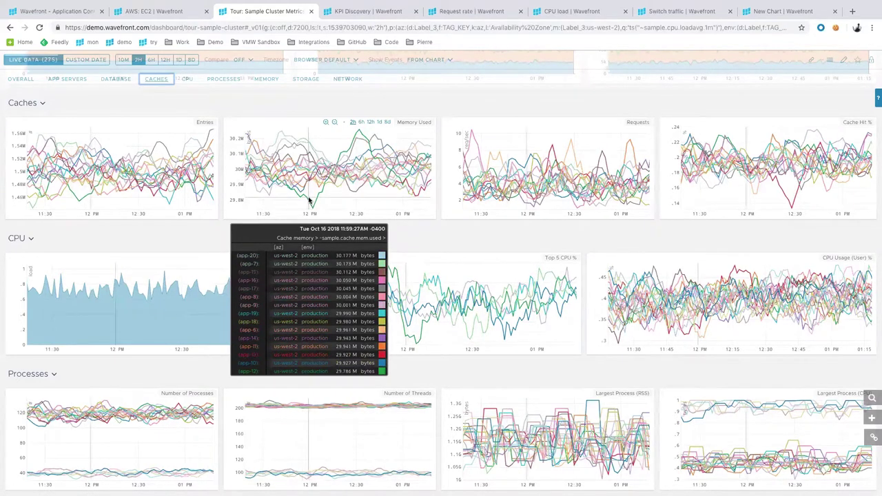
mouse_move(285, 199)
mouse_down()
mouse_move(360, 197)
mouse_move(351, 201)
mouse_up()
click(398, 130)
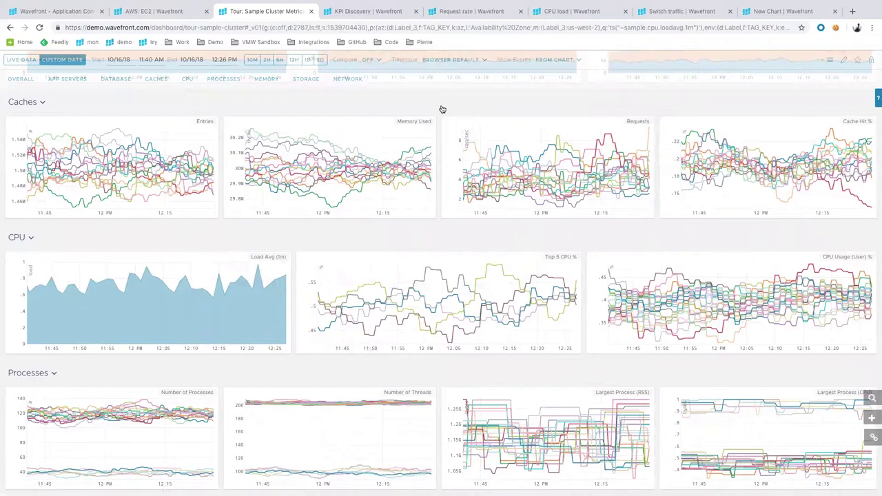
Highlight sources app-12, app-10 and app-19 across the dashboard from their lines in the Memory Used chart
mouse_move(396, 209)
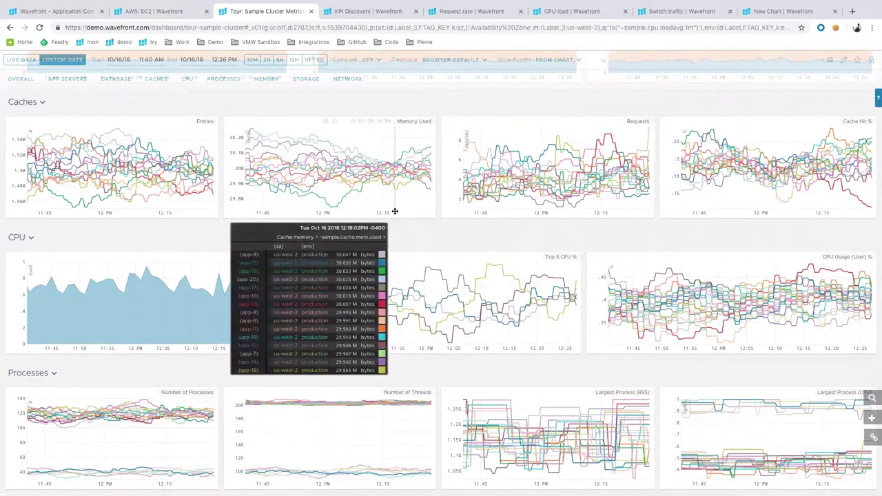
click(338, 206)
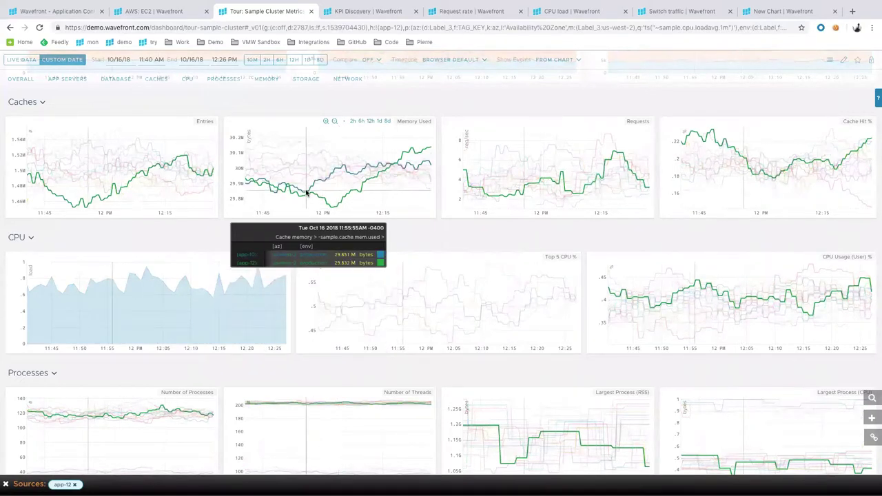
click(307, 193)
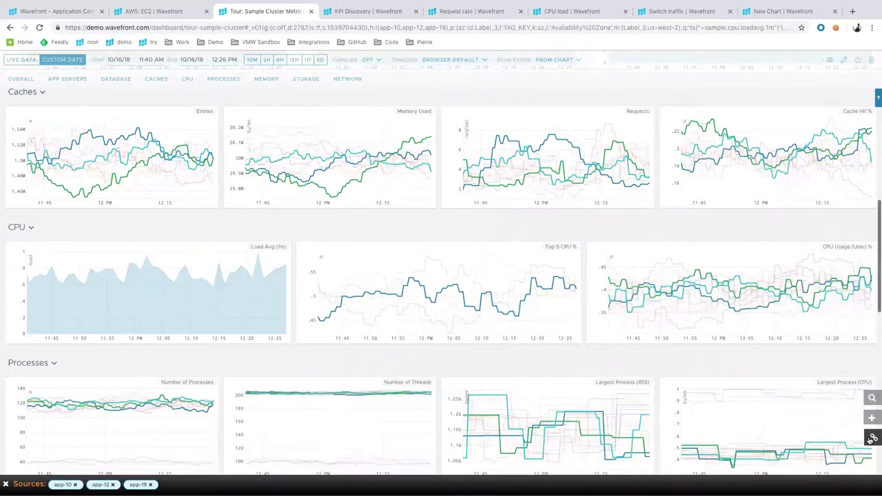
Copy a shareable short link to the current dashboard view, open it in a new browser tab, and go to its Caches section
click(871, 438)
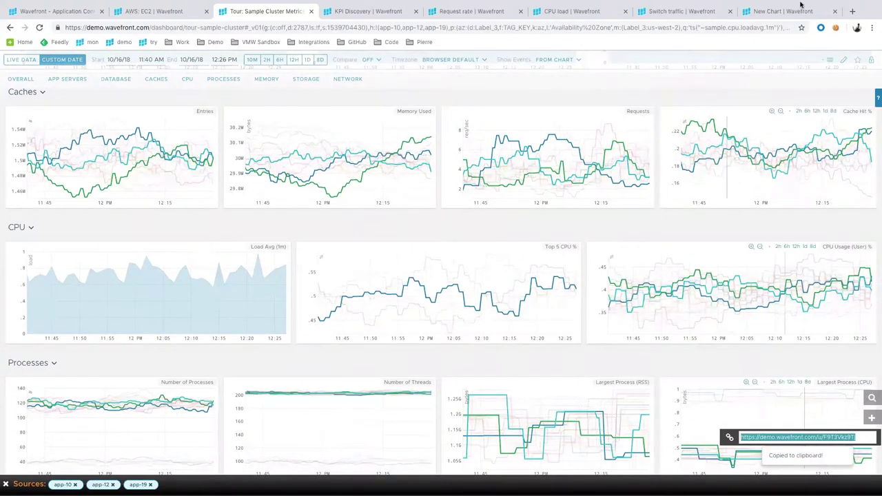
click(853, 11)
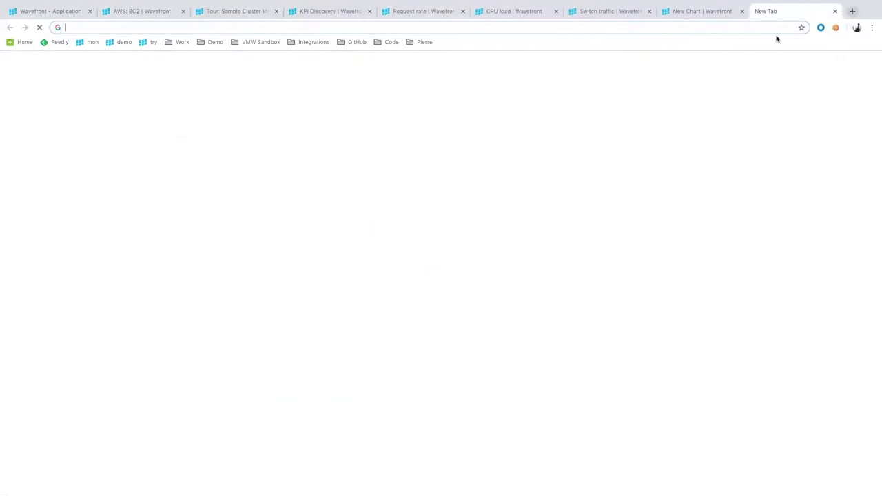
key(super+v)
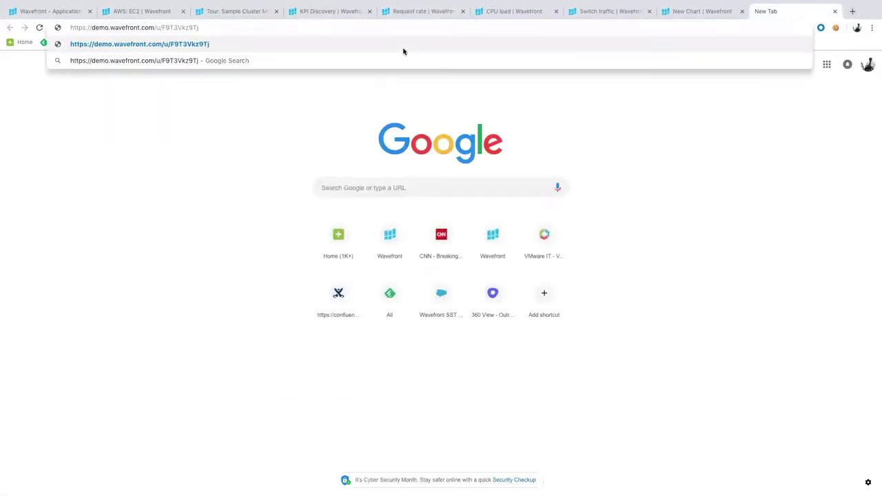
key(Return)
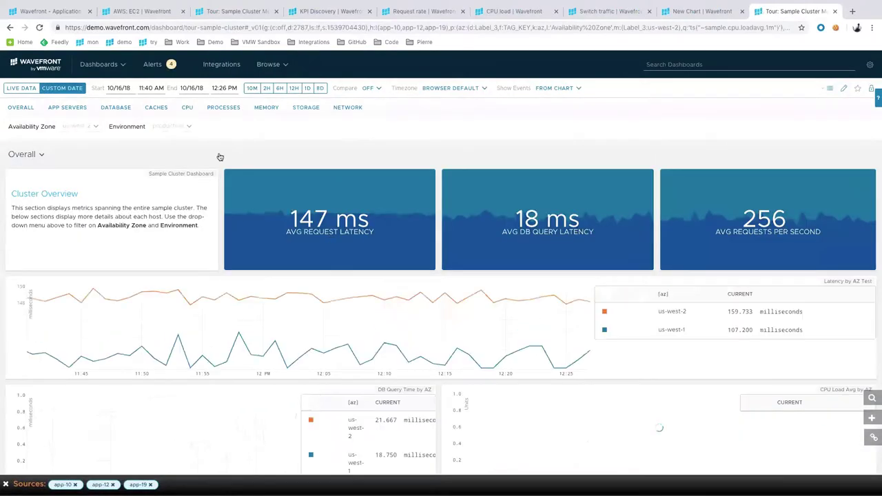
click(156, 107)
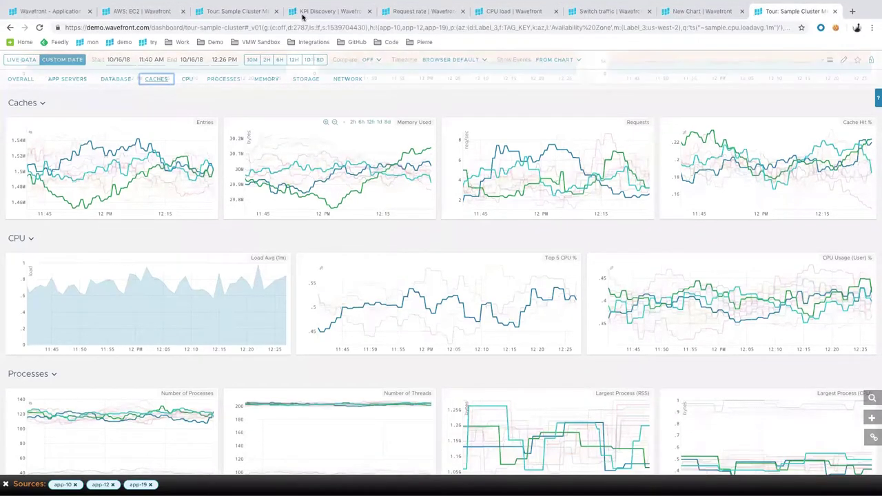
Switch to the KPI Discovery dashboard and set its KPI dimension to By Customer
click(323, 12)
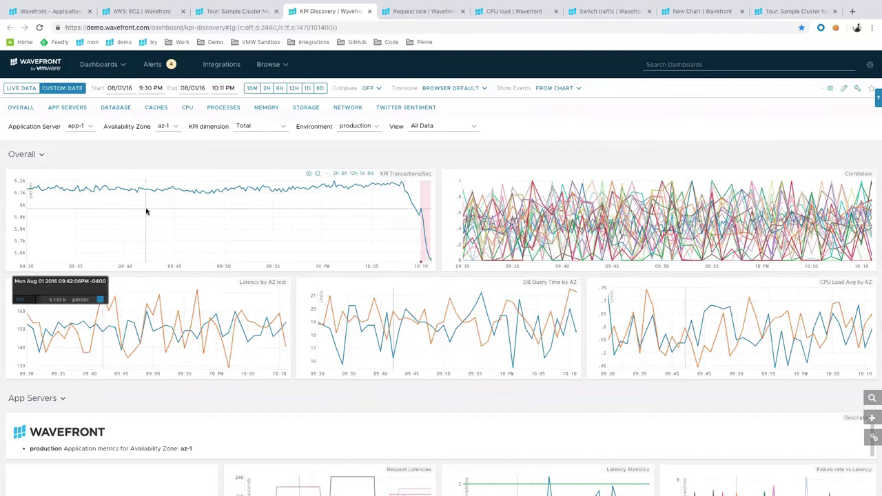
click(266, 130)
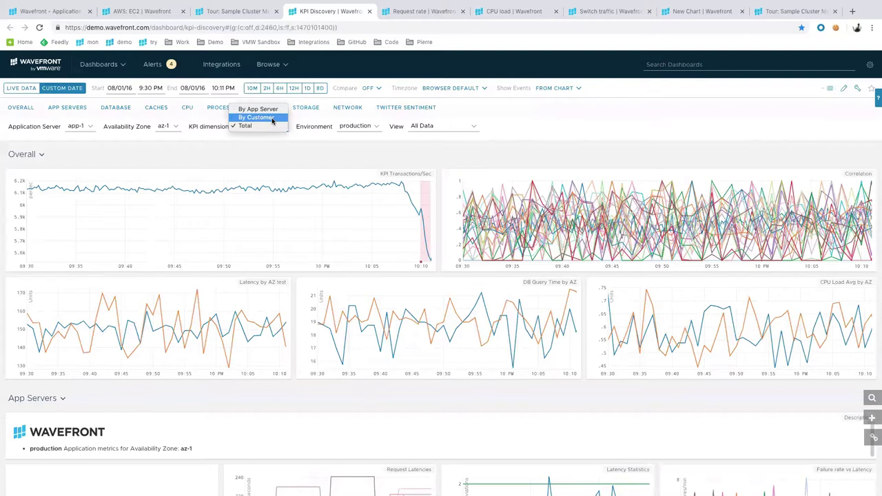
click(273, 119)
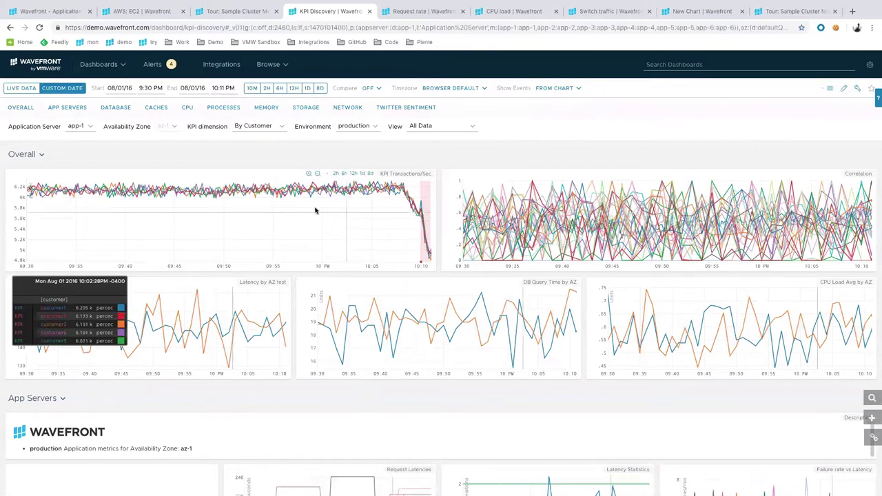
Set the KPI dimension to By App Server and inspect the drop near 10:10 PM in the KPI Transactions/Sec chart
click(259, 128)
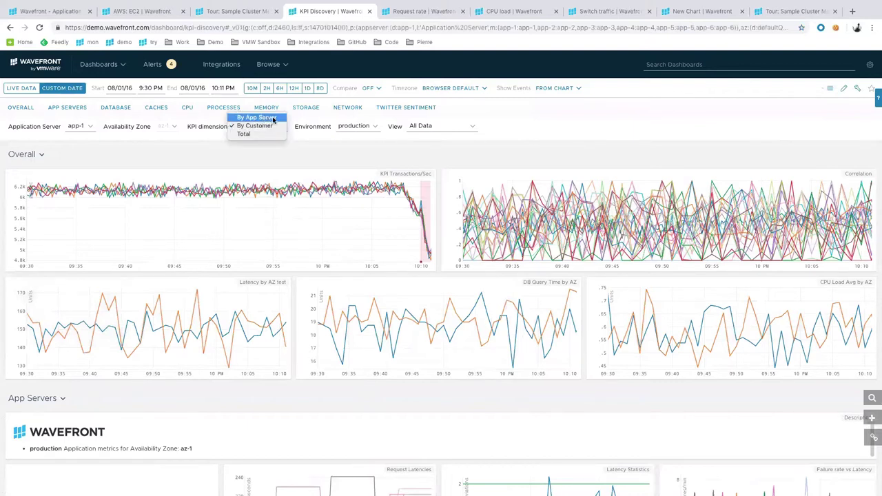
click(271, 118)
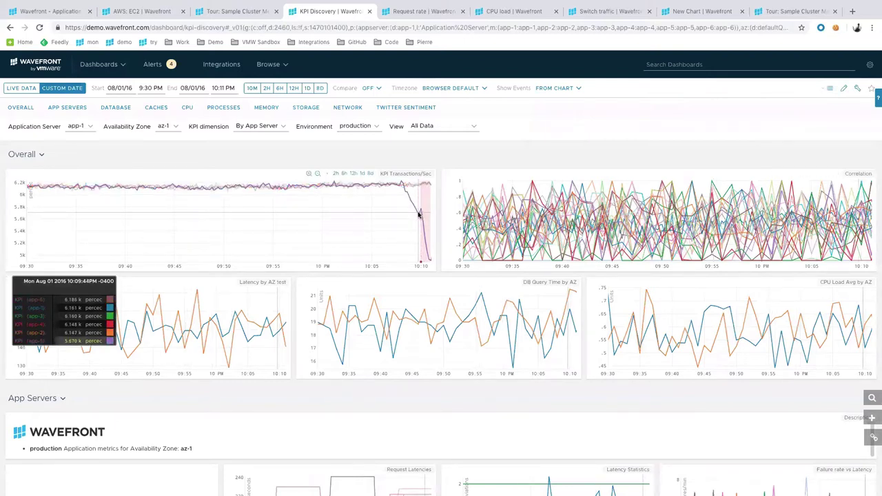
mouse_move(421, 264)
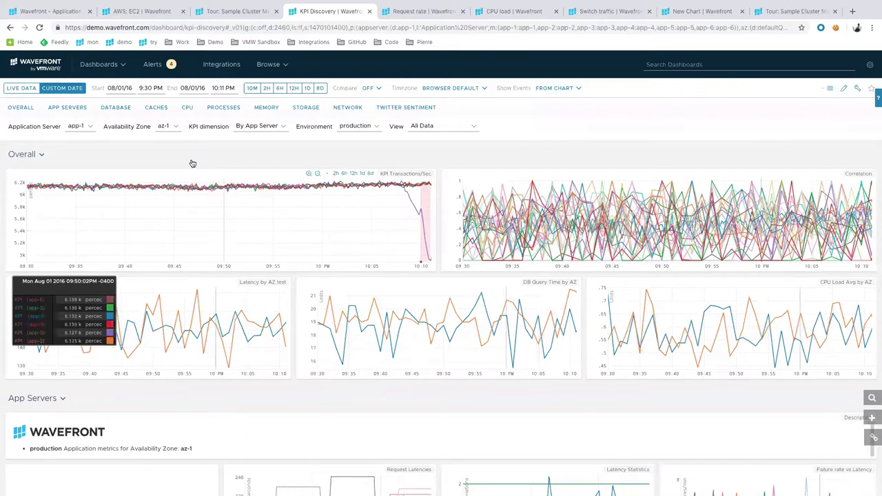
Filter the dashboard to application server app-5 and set the View to Correlate Txn Count
click(89, 131)
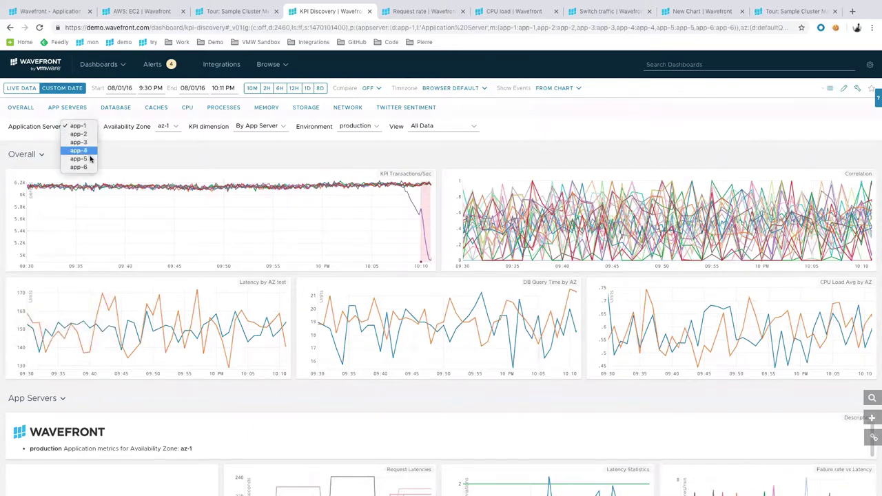
click(90, 160)
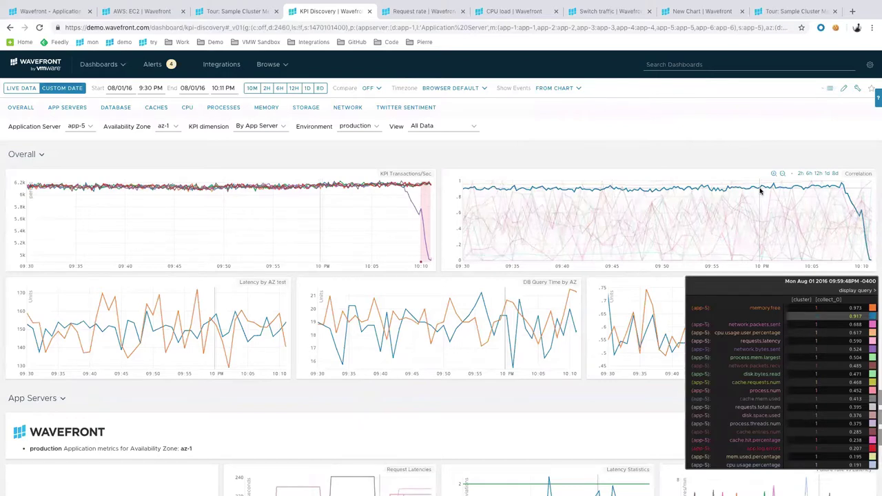
click(473, 126)
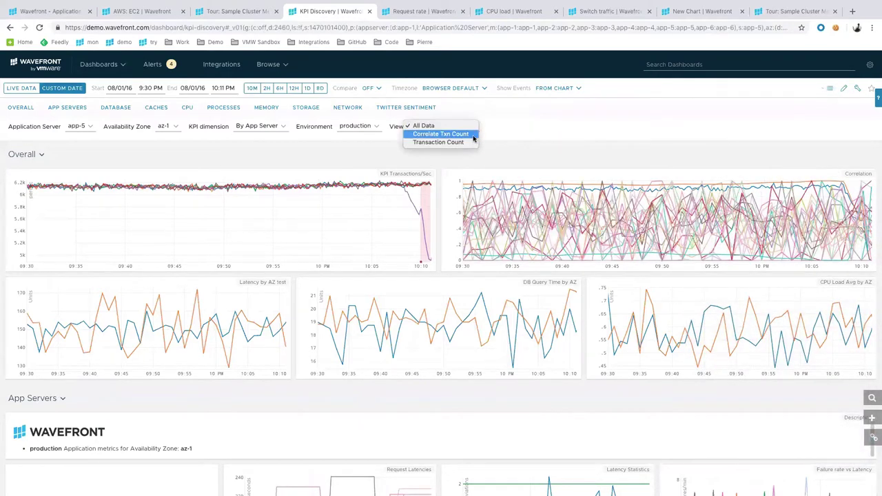
click(455, 133)
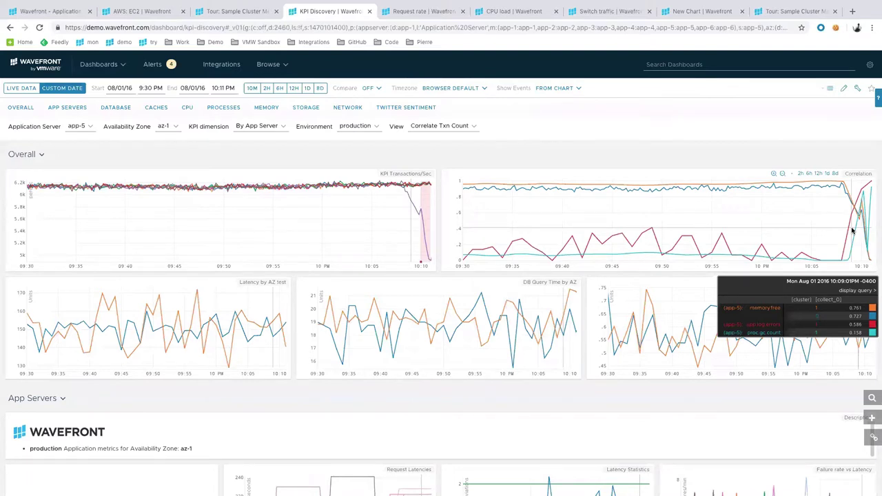
Go to the Request rate chart and duplicate its request rate query
click(413, 12)
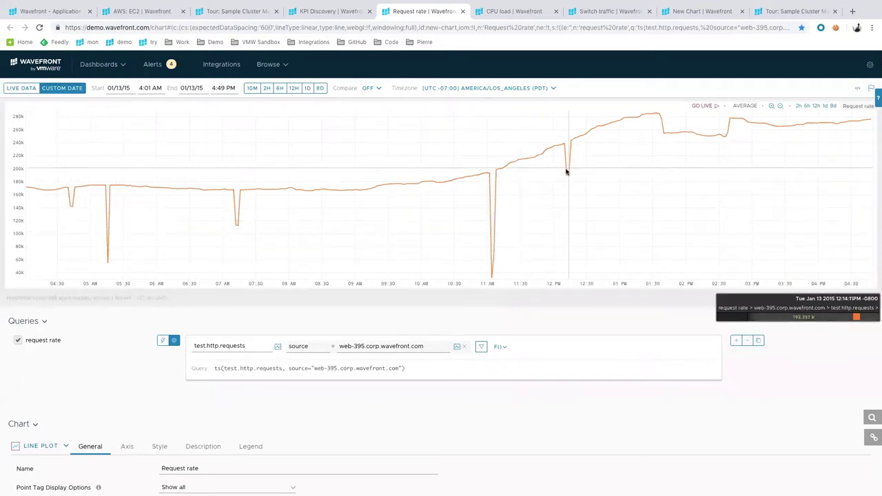
click(758, 342)
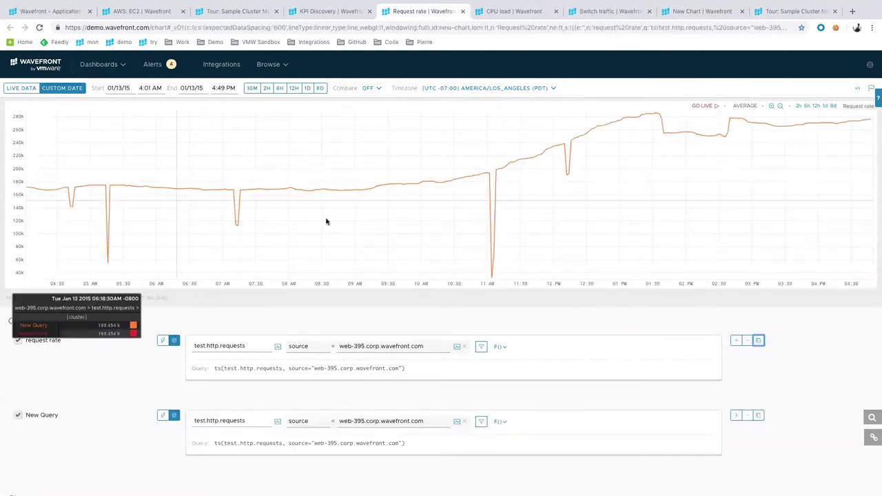
Apply the moving-window average function mavg to the original request rate query with a 10-minute window
click(503, 348)
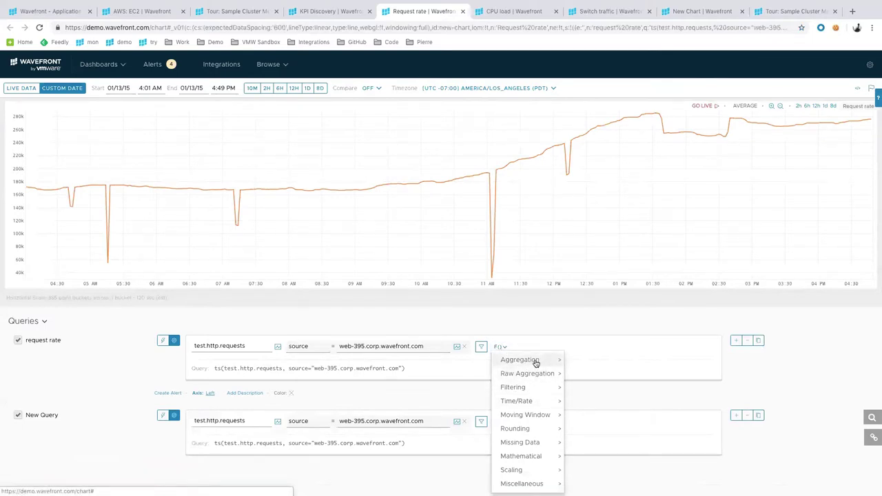
click(535, 361)
click(524, 362)
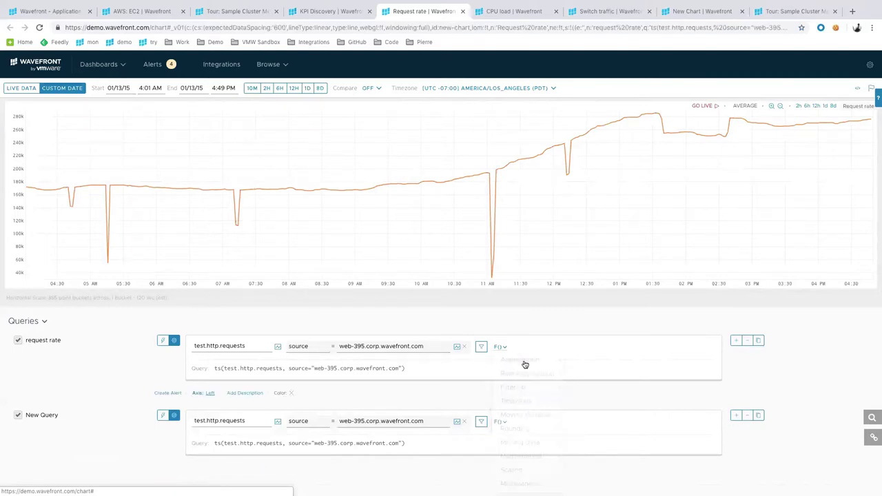
click(536, 390)
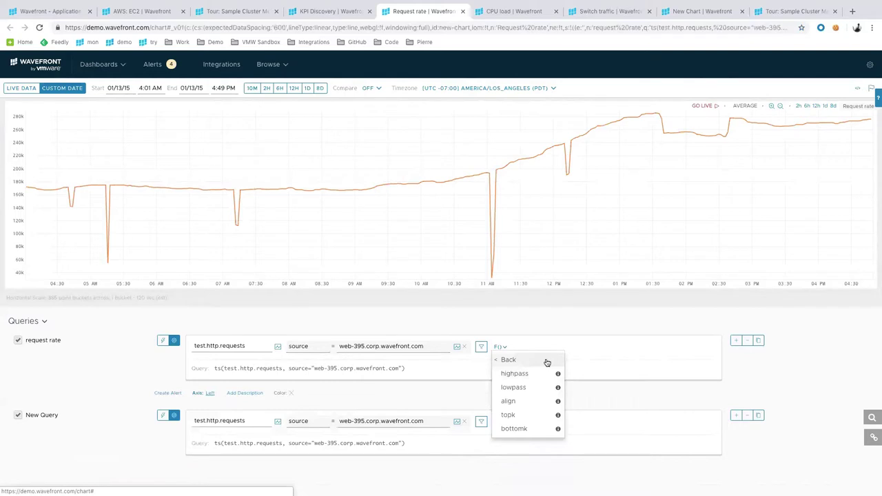
click(546, 360)
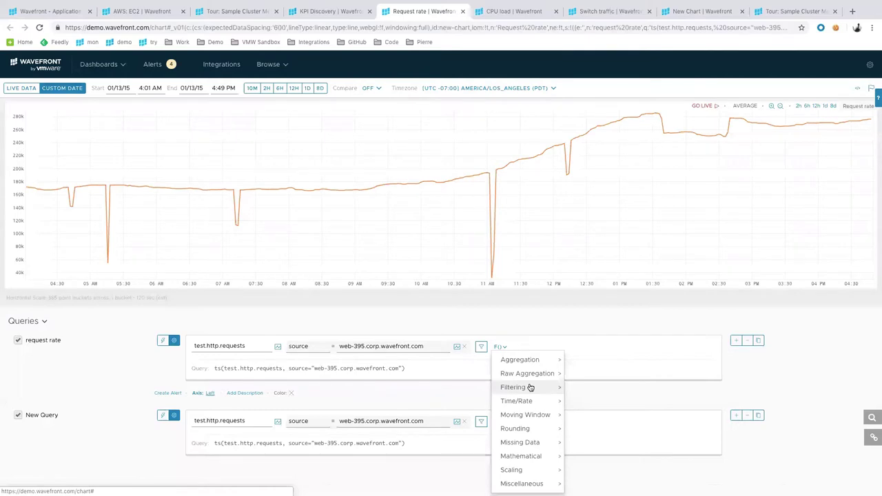
click(528, 416)
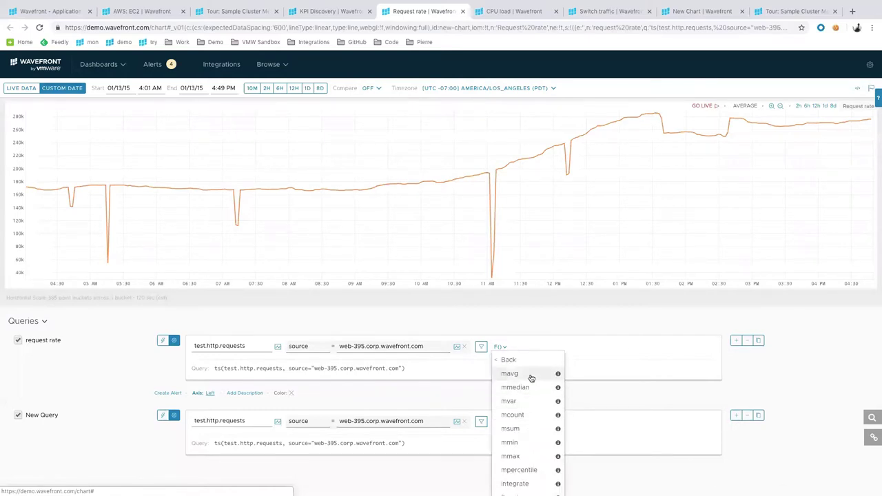
click(530, 374)
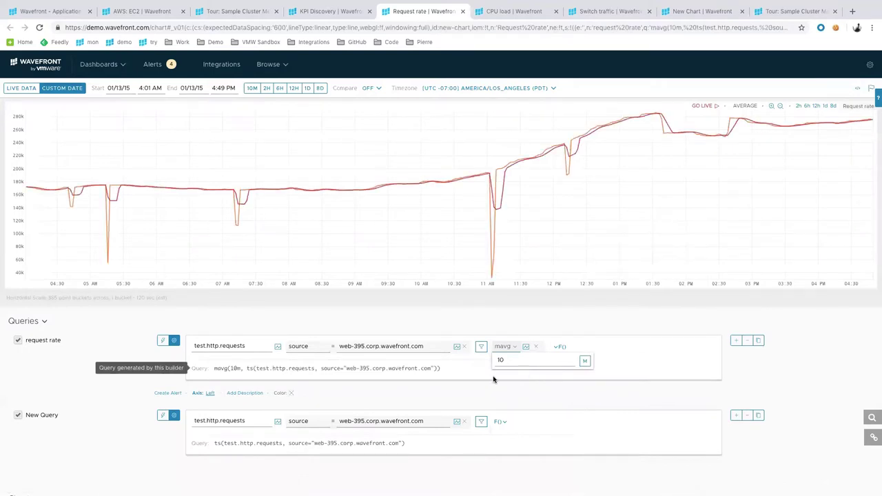
Compare the smoothed line with the raw one and set the mavg window to 30 minutes
mouse_move(218, 220)
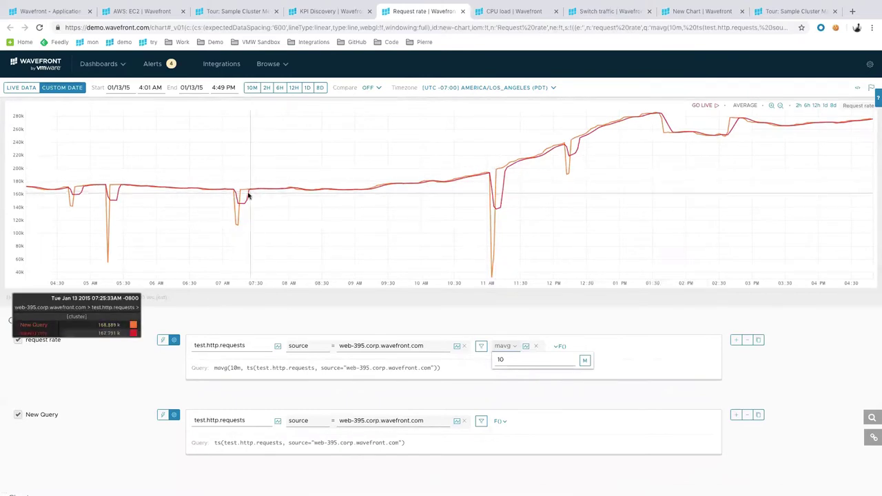
double_click(520, 365)
text(30)
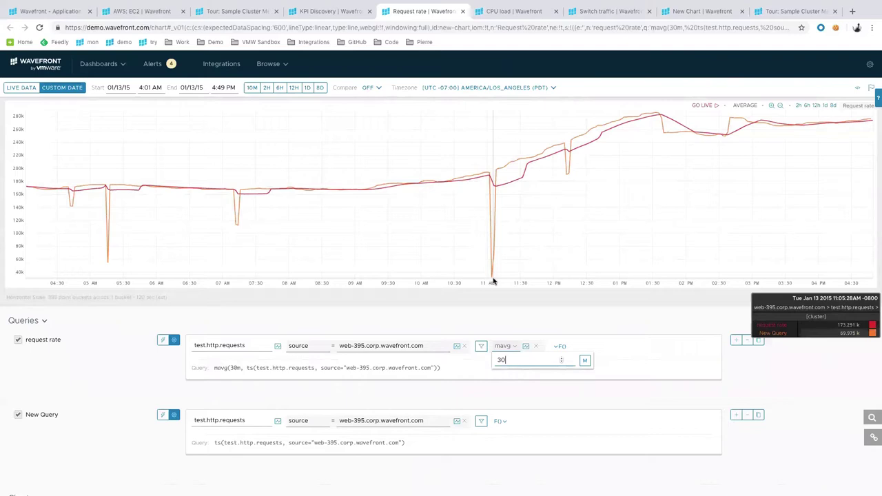
Replace the mavg function on the request rate query with the moving median mmedian over a 10-minute window
click(535, 347)
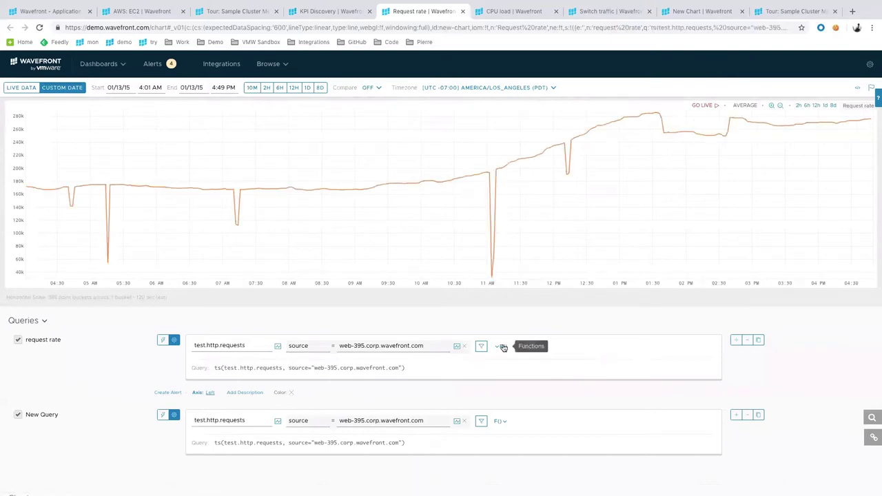
click(503, 346)
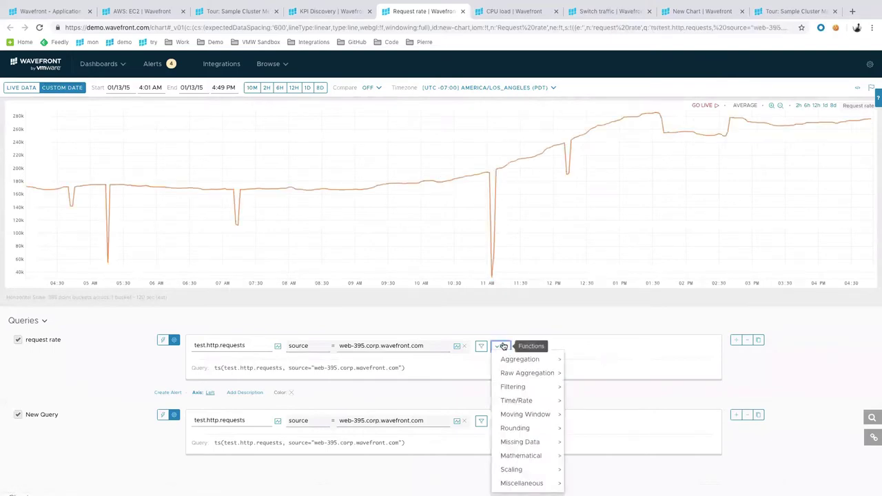
click(534, 416)
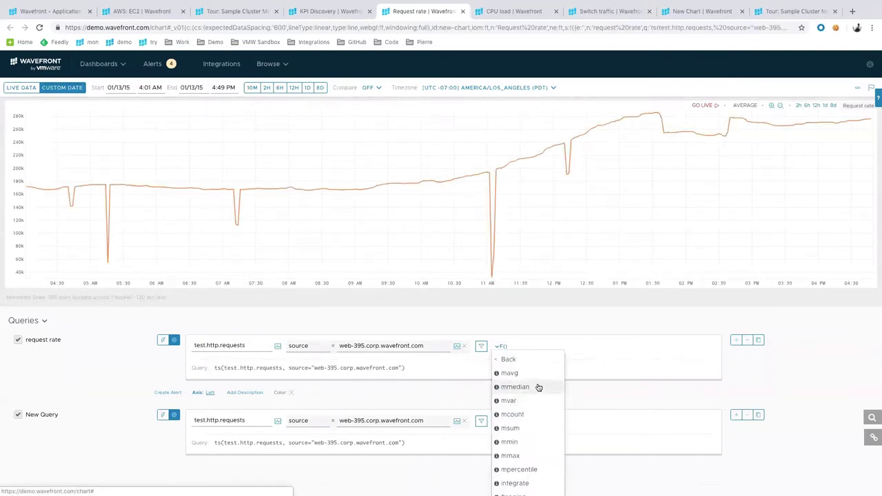
mouse_move(541, 389)
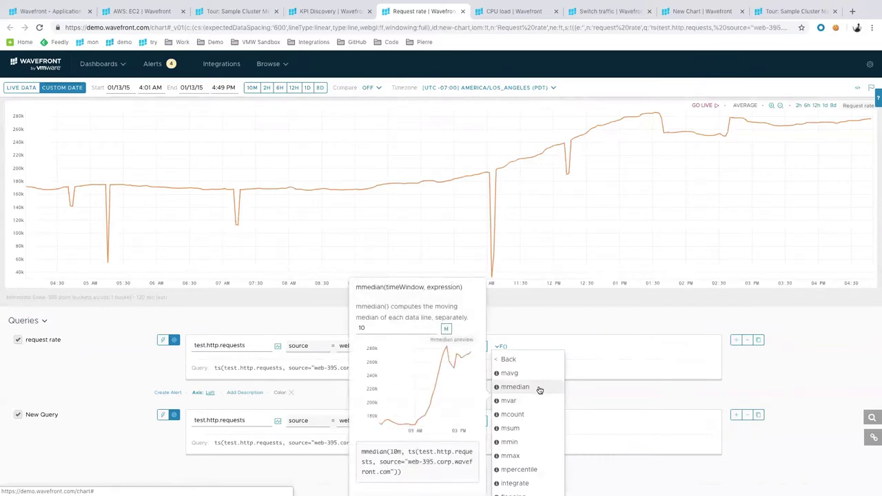
click(540, 390)
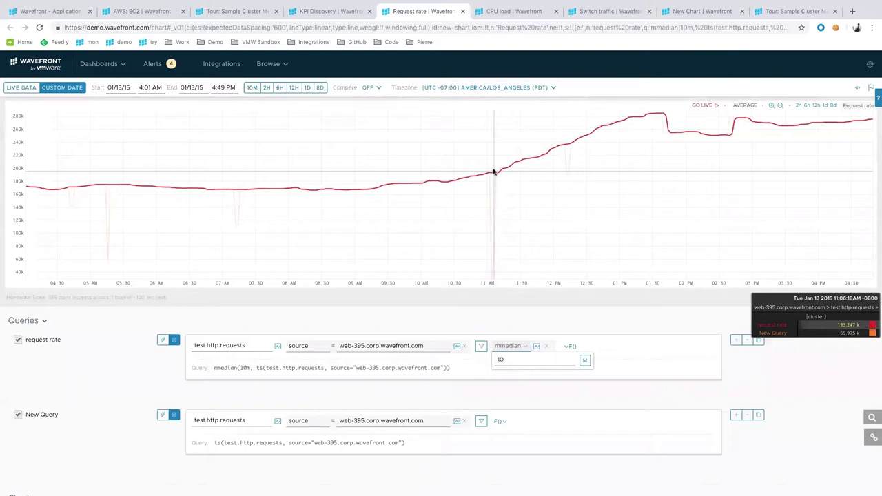
Edit the request rate query as text, append "as cur / lag(10m, $cur)", and plot it on the right axis
click(174, 342)
click(502, 339)
text(as c)
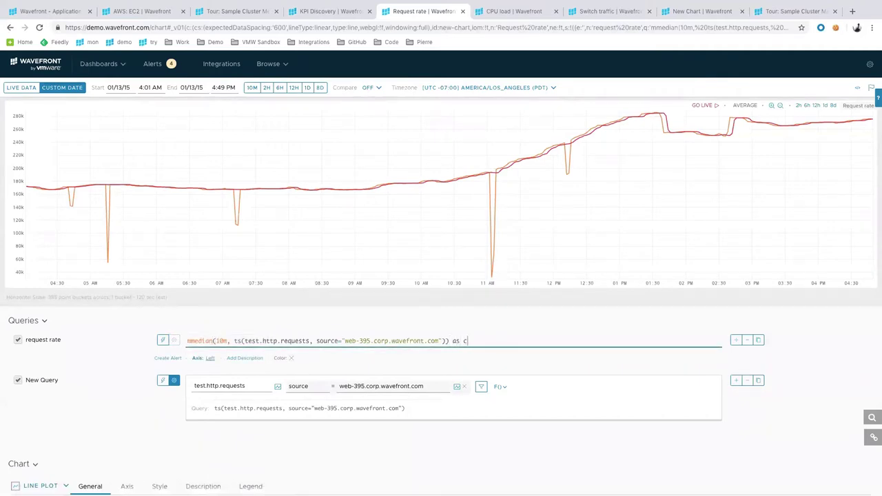
text(ur / lag(10m, $cur))
click(210, 360)
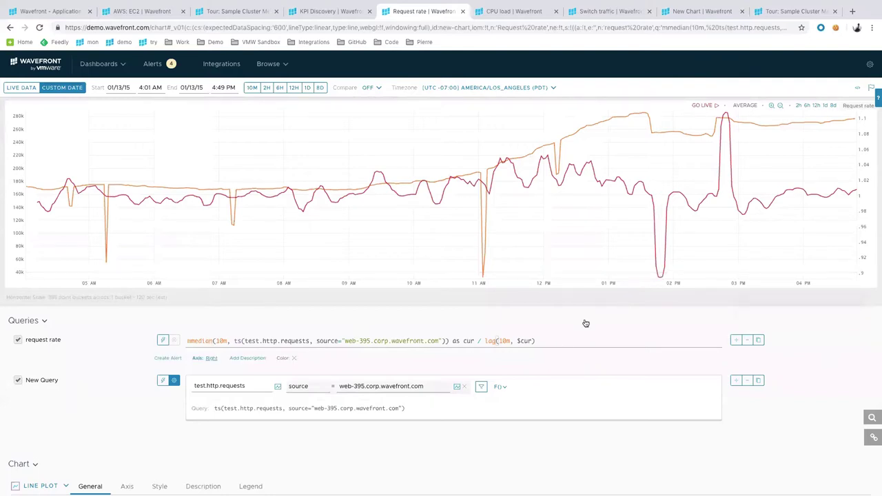
Append the condition "< 0.9" to the request rate query and start a new alert from it
click(578, 341)
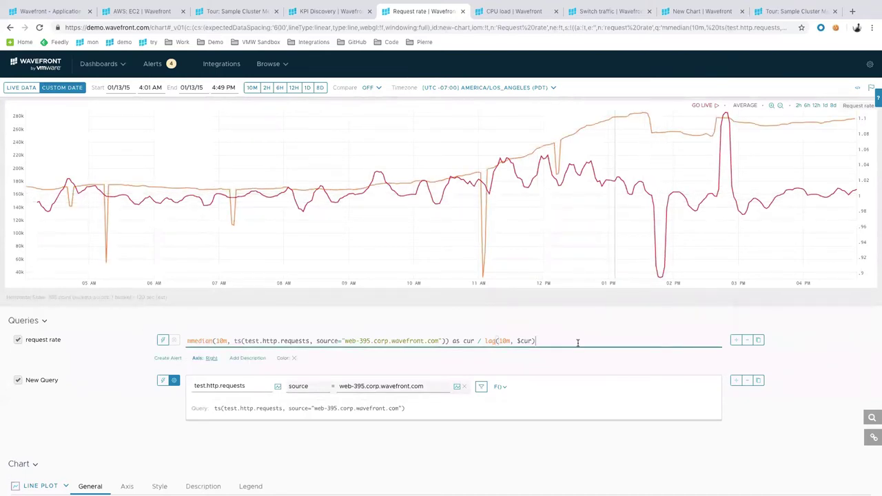
text(< 0.9)
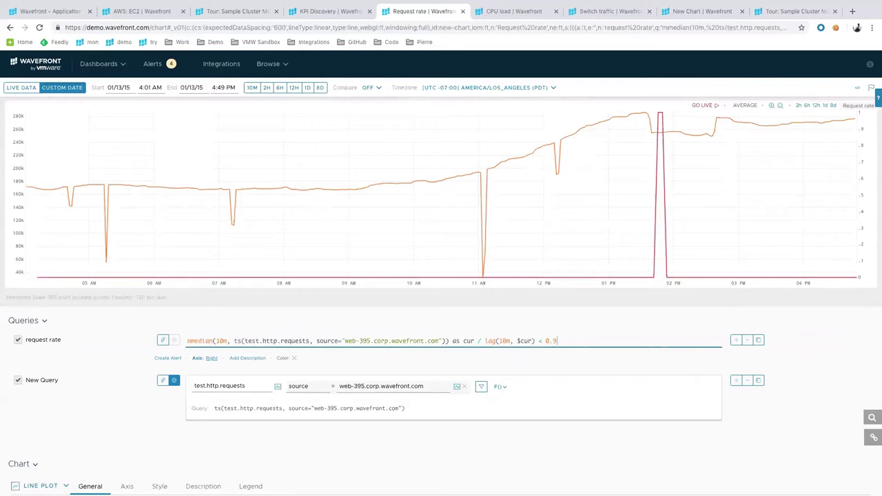
click(168, 360)
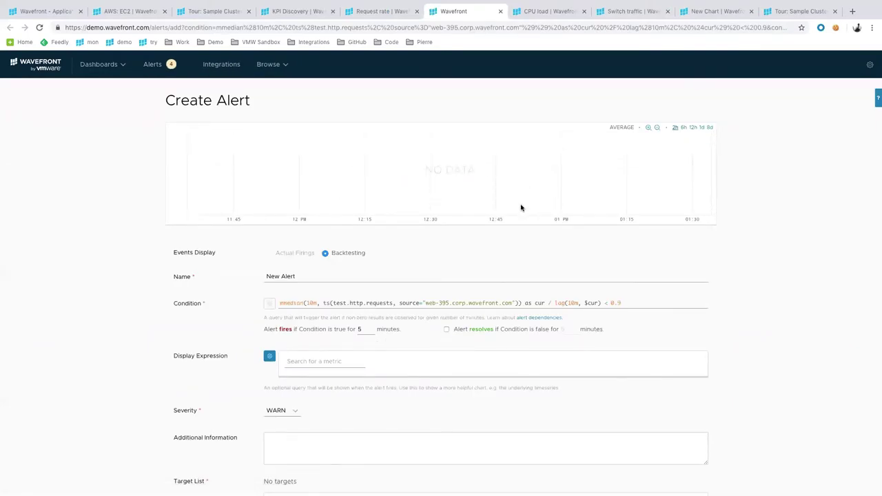
Clear the alert condition, switch it to the query builder and choose the metric requests.latency
triple_click(632, 301)
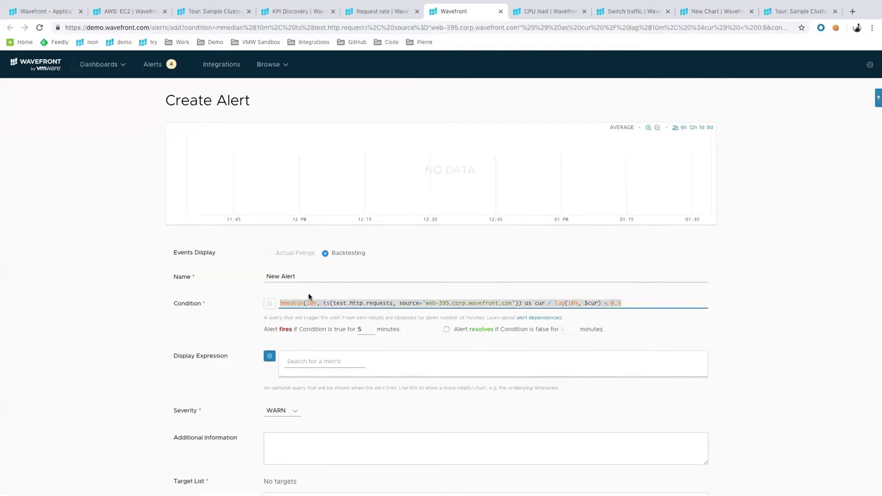
key(BackSpace)
click(270, 304)
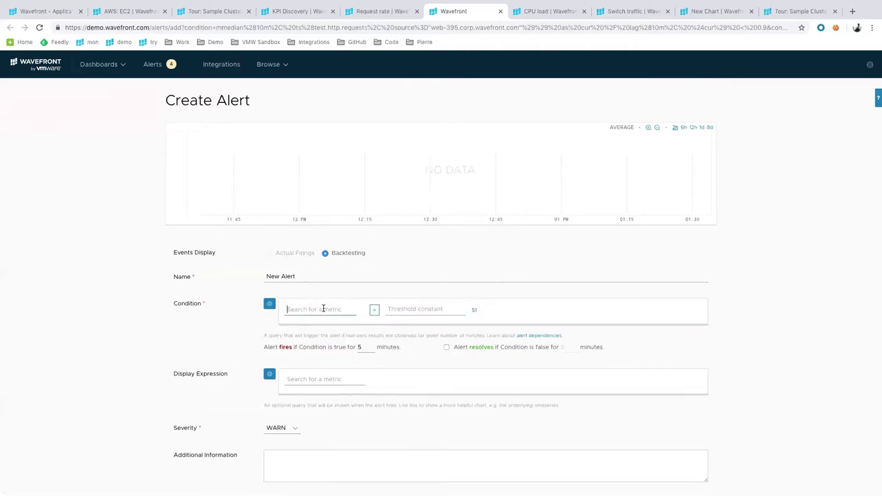
click(324, 309)
text(re)
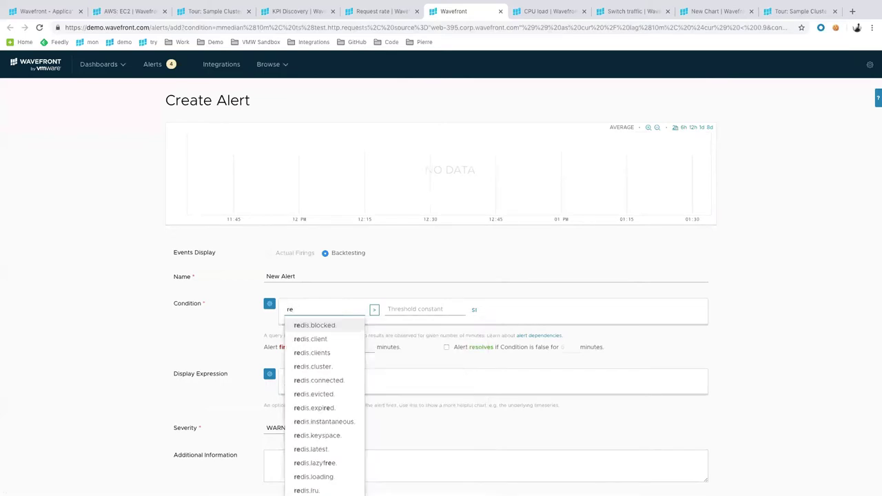
text(quests)
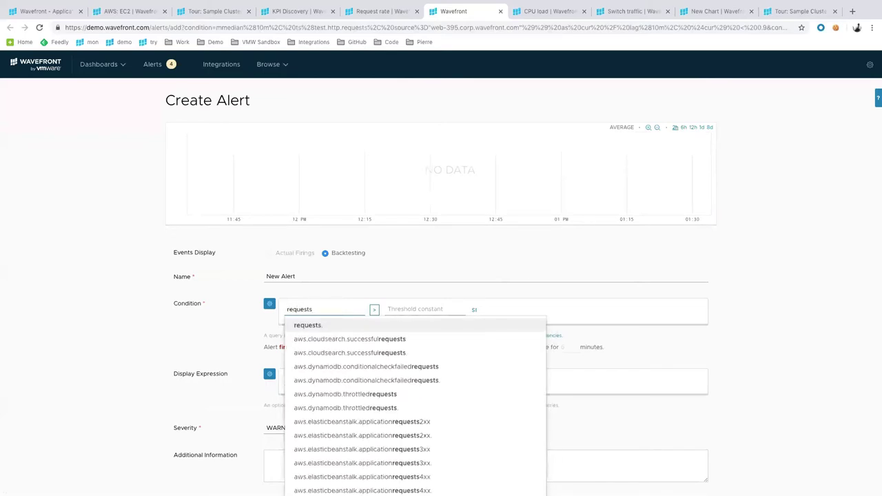
text(.latency)
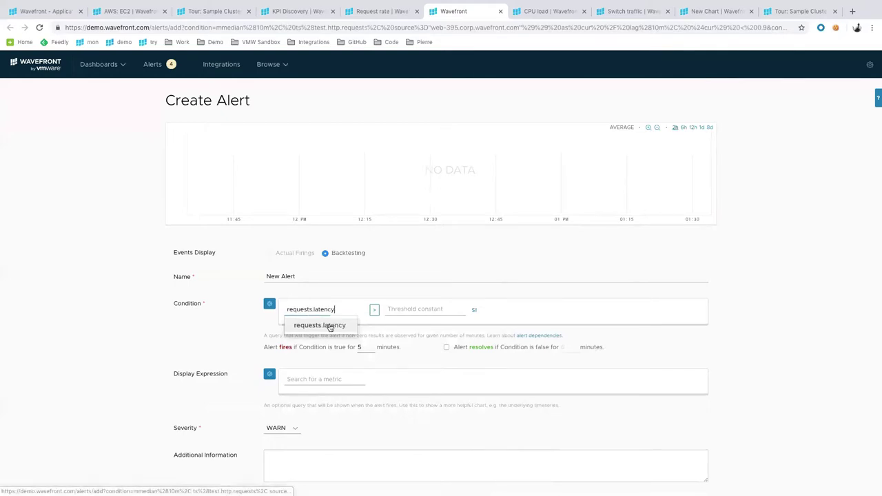
click(326, 325)
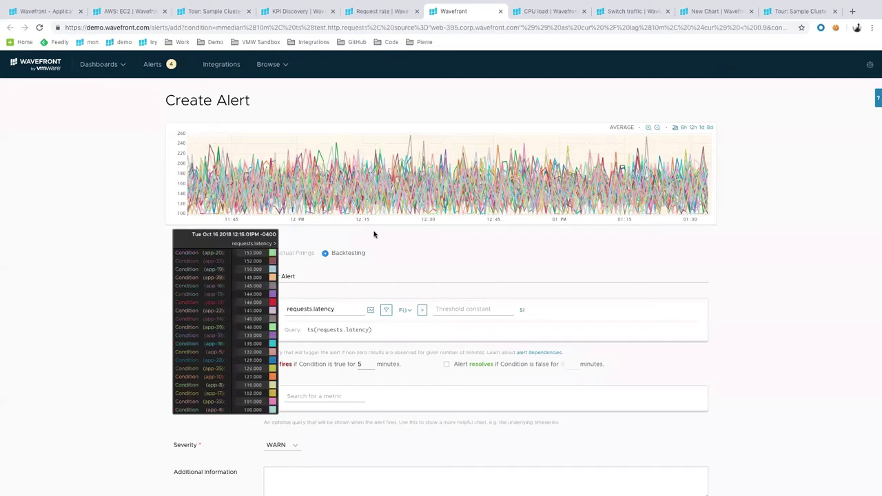
Apply the moving-window function mmax over 10 minutes to the requests.latency condition
click(404, 311)
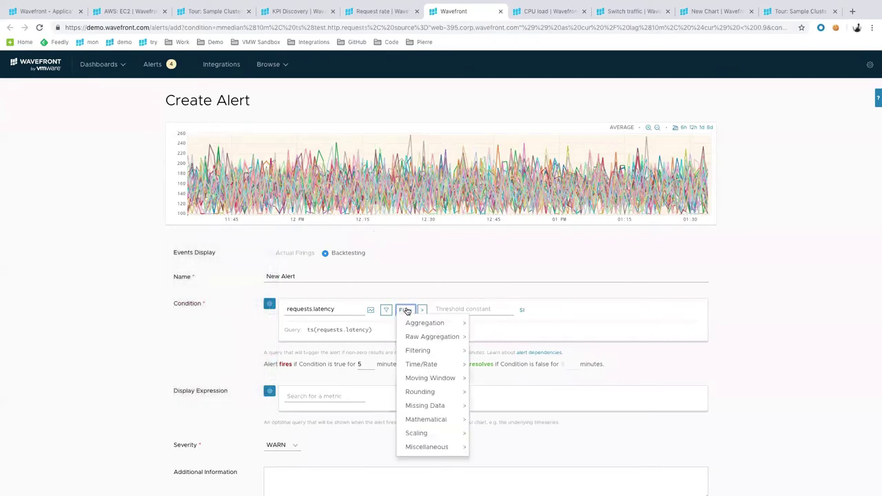
click(439, 381)
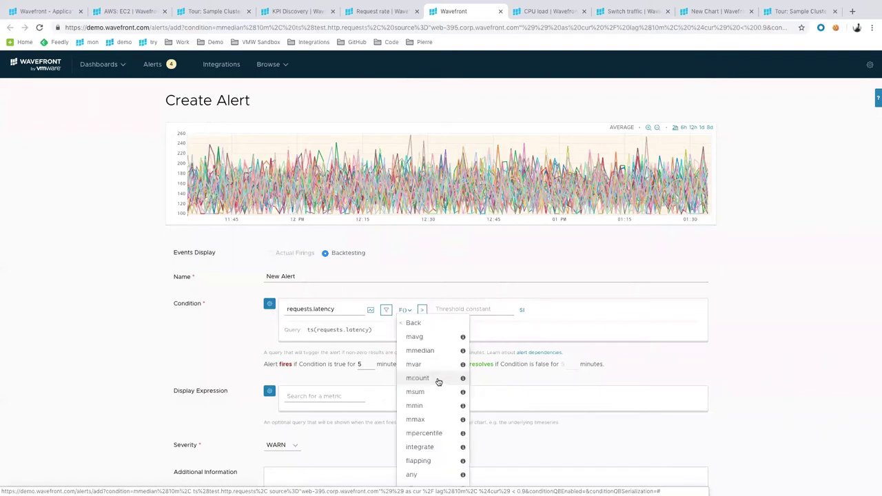
click(432, 420)
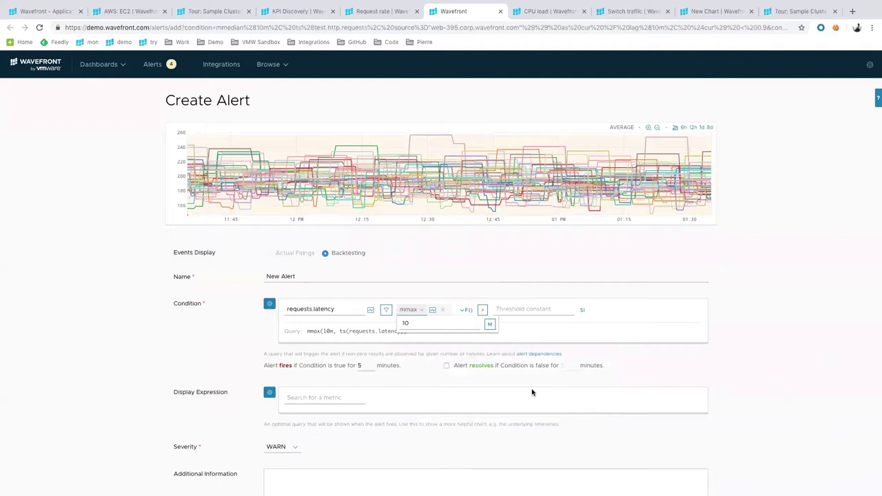
click(412, 310)
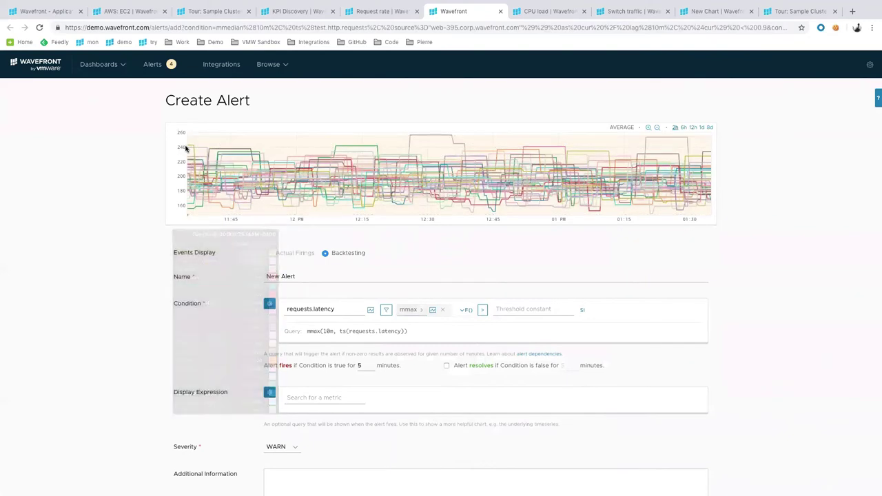
Set the condition to exceed a threshold of 240 and backtest it over a 6-hour window
click(530, 309)
text(240)
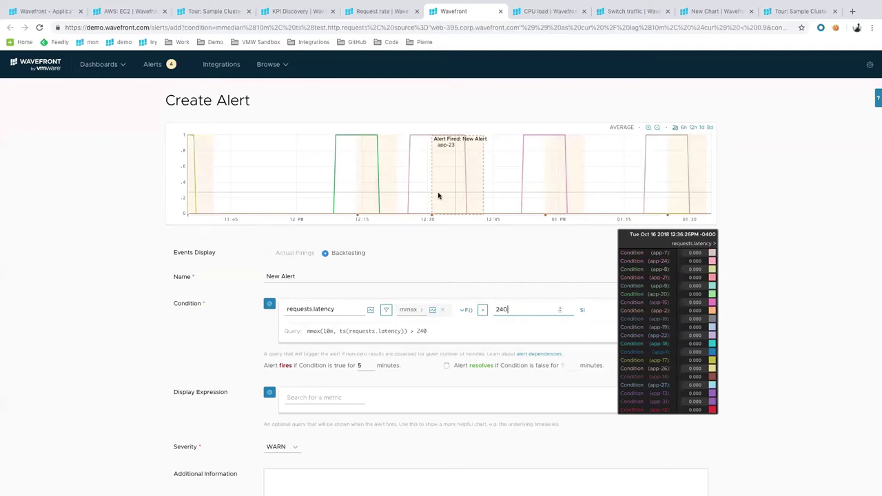
click(683, 129)
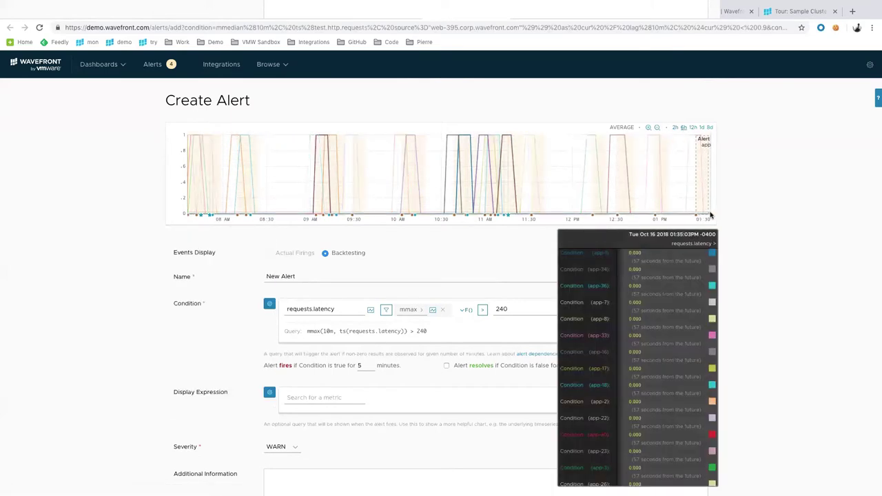
Raise the condition's threshold to 260 and inspect the backtested firing on the preview chart
double_click(500, 310)
text(260)
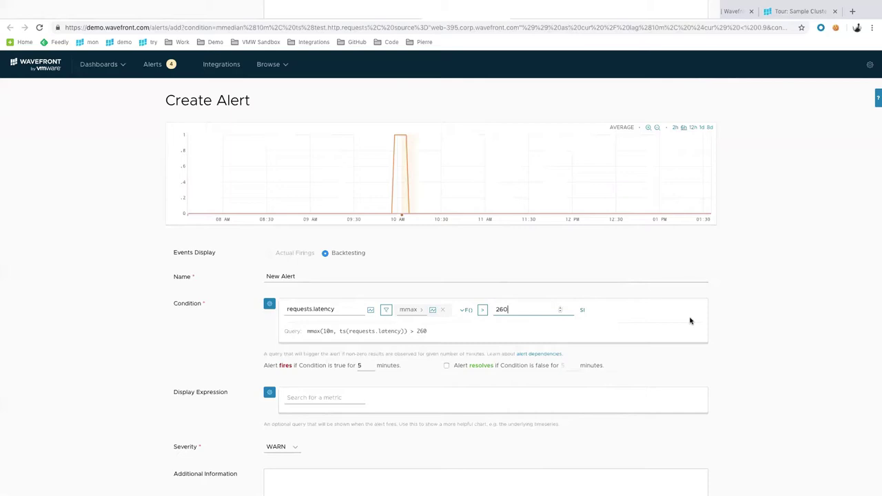
mouse_move(395, 199)
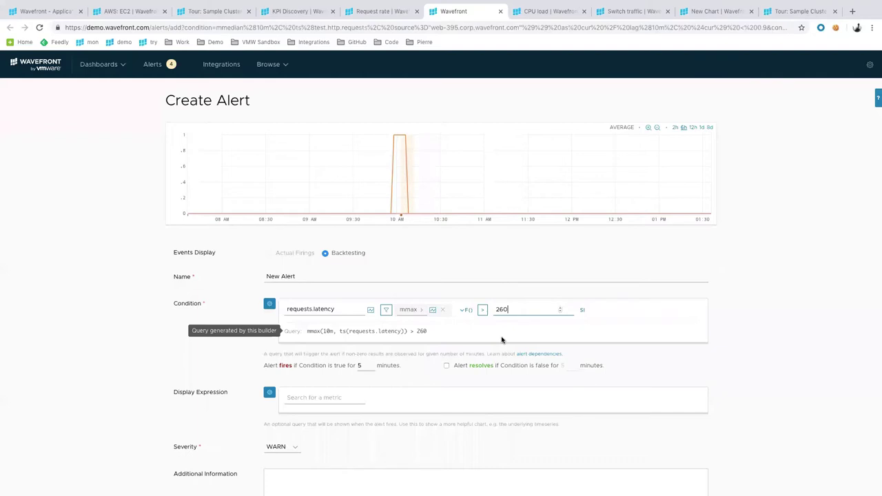
Copy mmax(10m, ts(requests.latency)) from the generated condition query, without its threshold, into the display expression
drag(407, 331, 308, 334)
key(super+c)
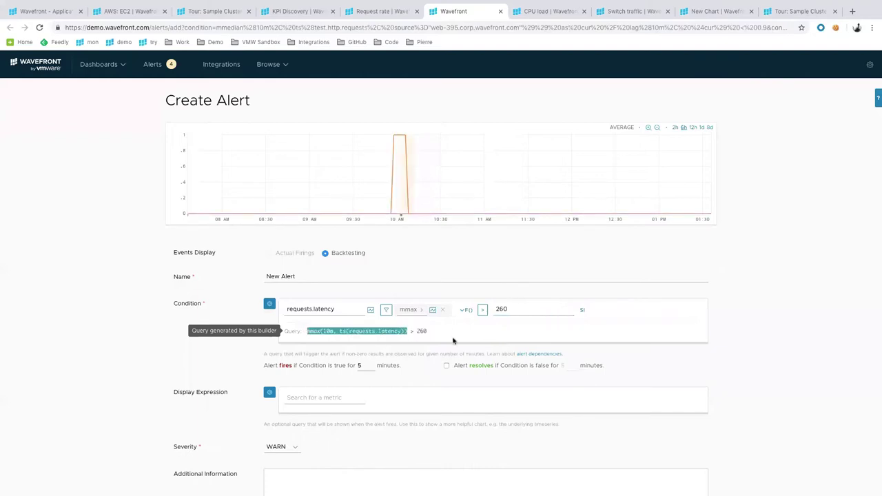
click(348, 397)
key(super+v)
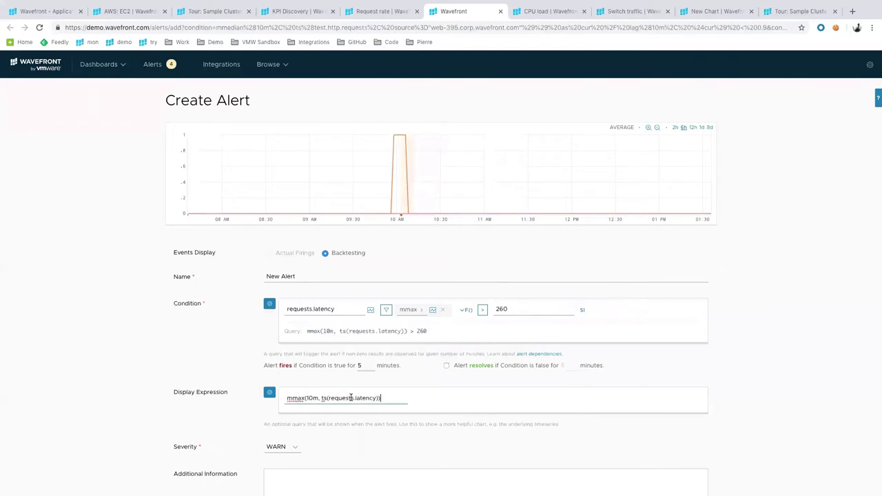
click(358, 376)
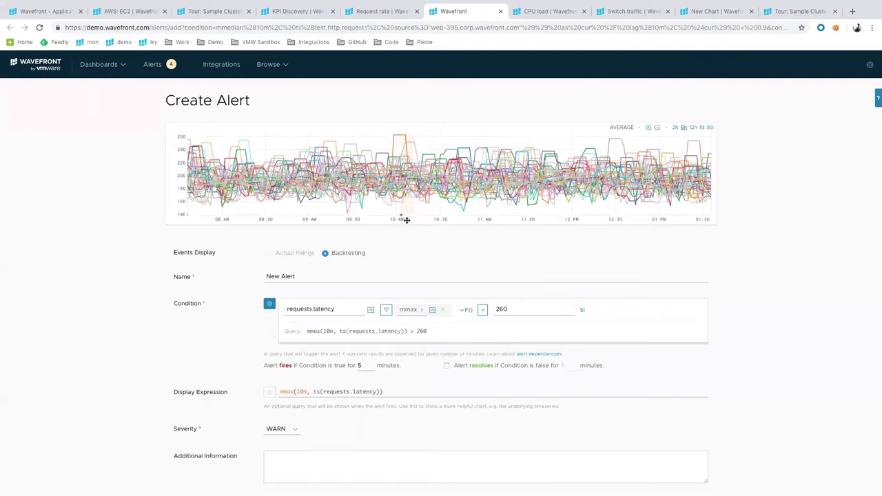
mouse_move(406, 215)
Set the alert severity to SEVERE and review the remaining fields, including the notification targets
click(275, 430)
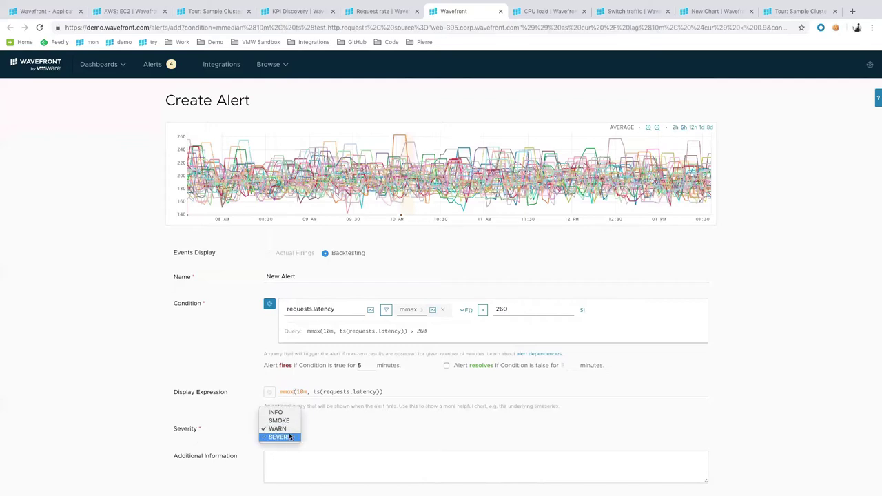
click(279, 437)
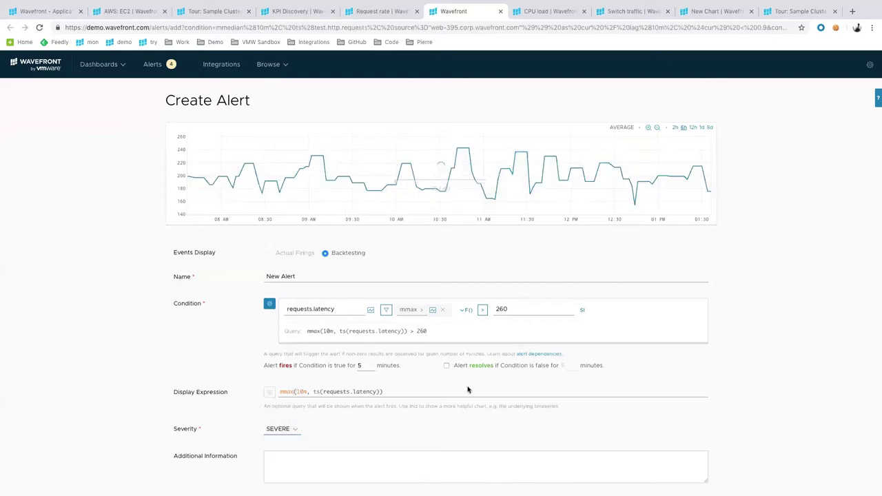
mouse_move(407, 214)
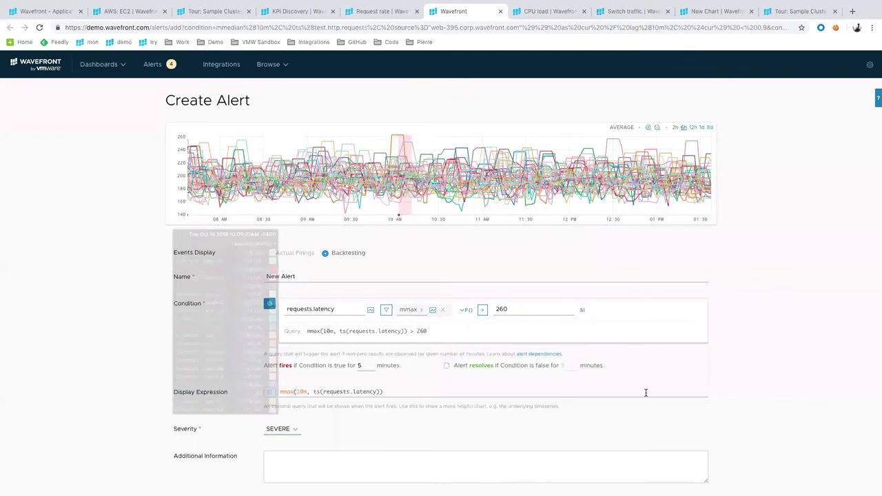
scroll(644, 393, down, 3)
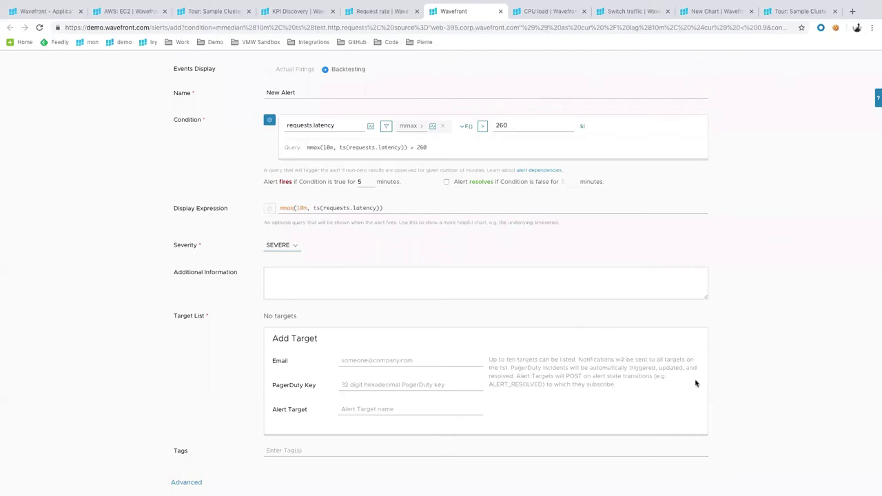
scroll(473, 311, up, 3)
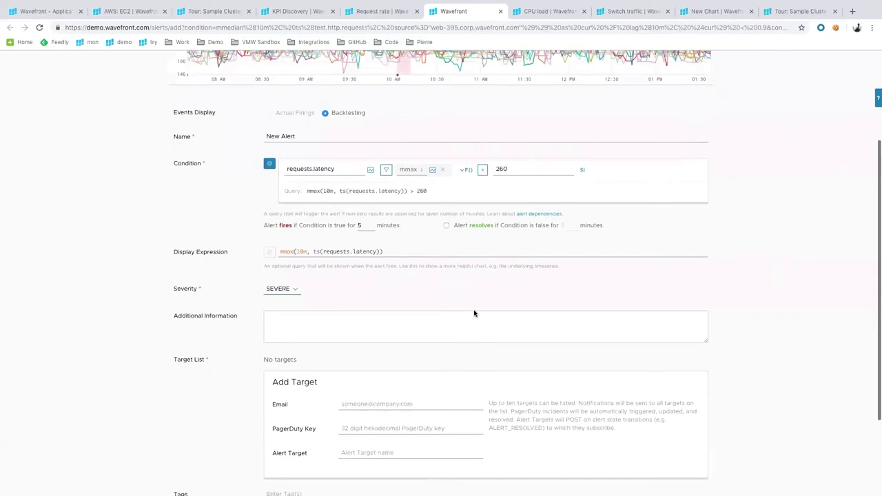
Switch to the CPU load chart and remove the avg function from its query to inspect the individual sources
click(535, 11)
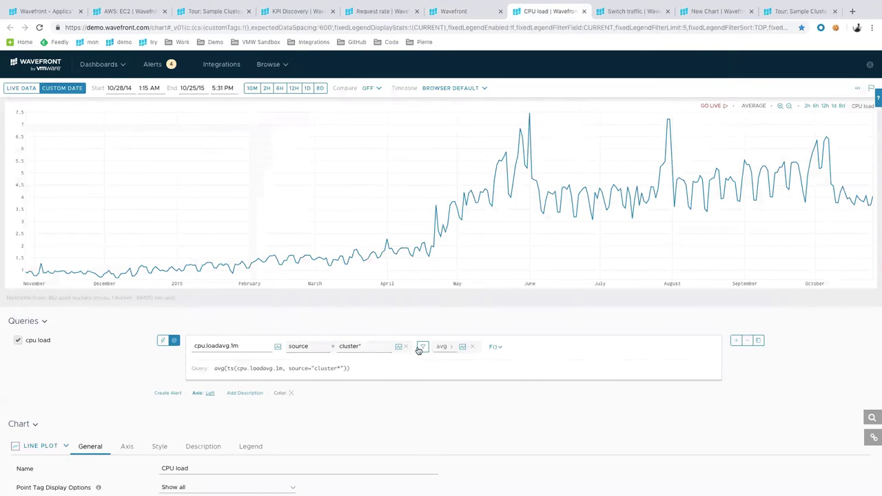
click(473, 348)
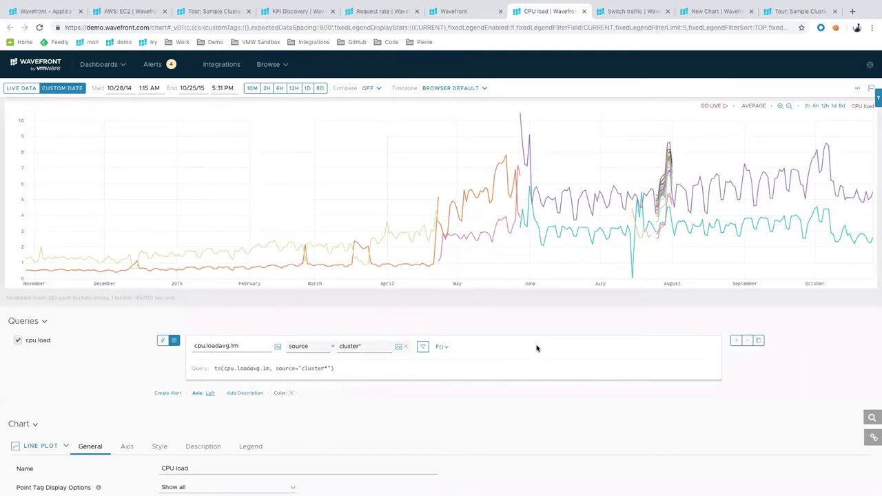
mouse_move(437, 261)
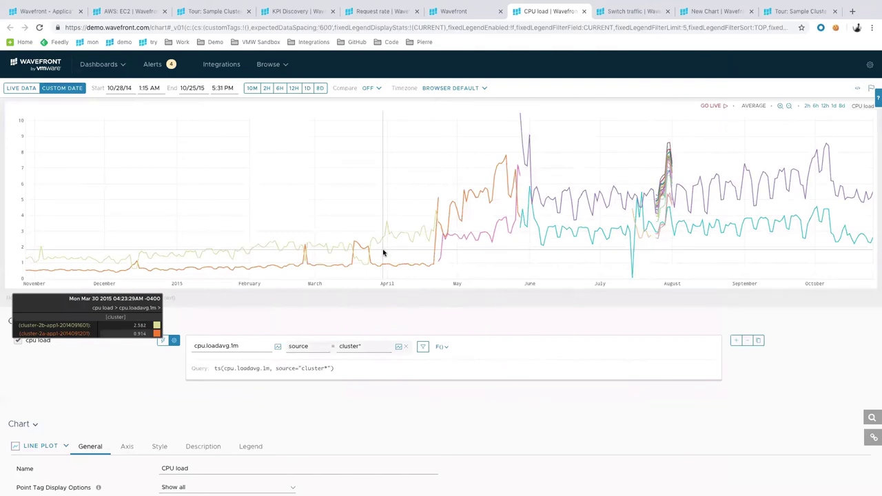
Apply the avg aggregation function to the cpu.loadavg.1m query again
click(441, 348)
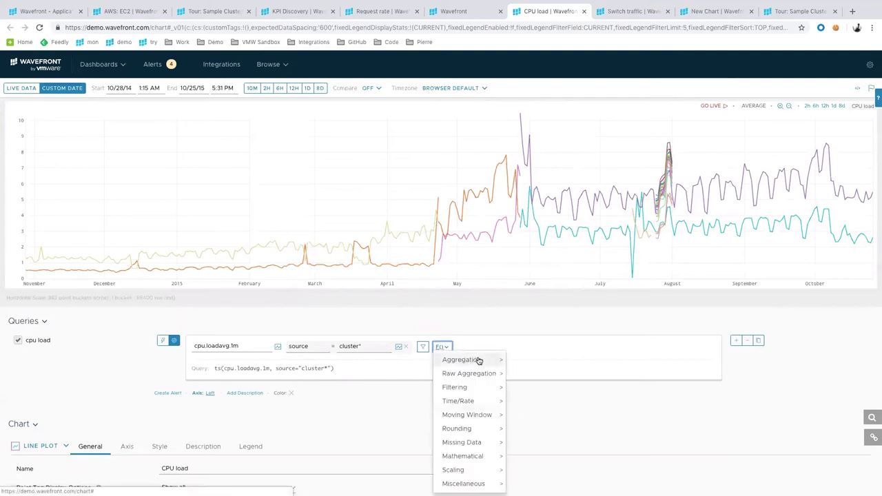
click(478, 360)
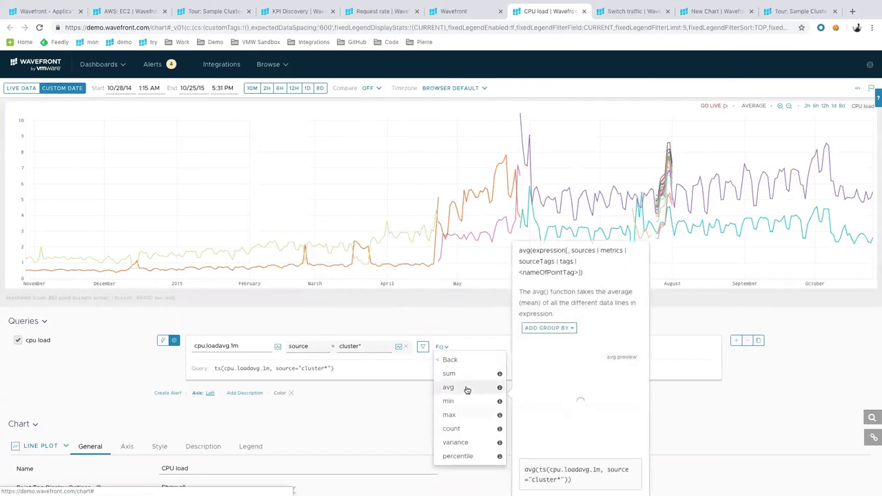
click(467, 390)
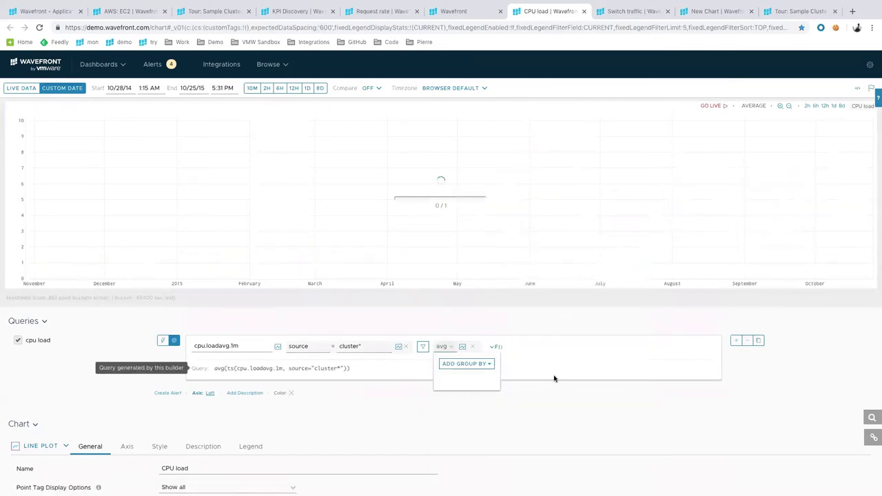